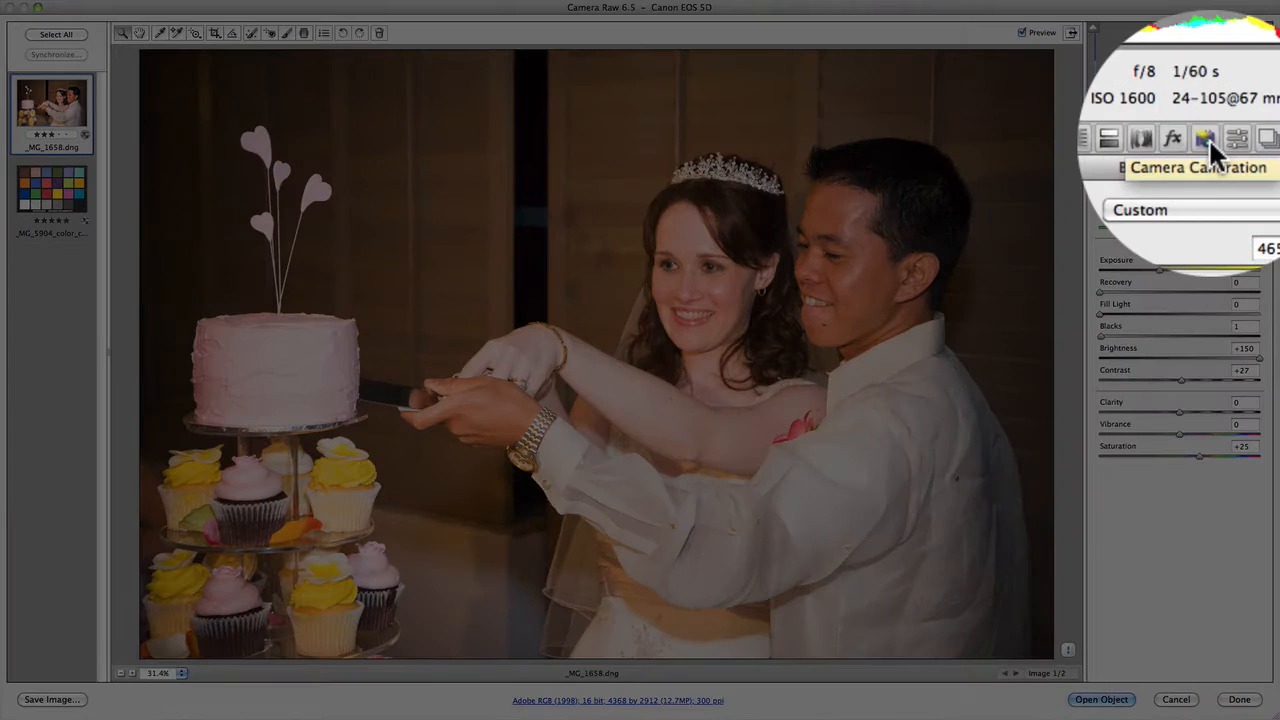
Display the Camera Calibration settings for the wedding photo and view the available process versions
left_click(1208, 137)
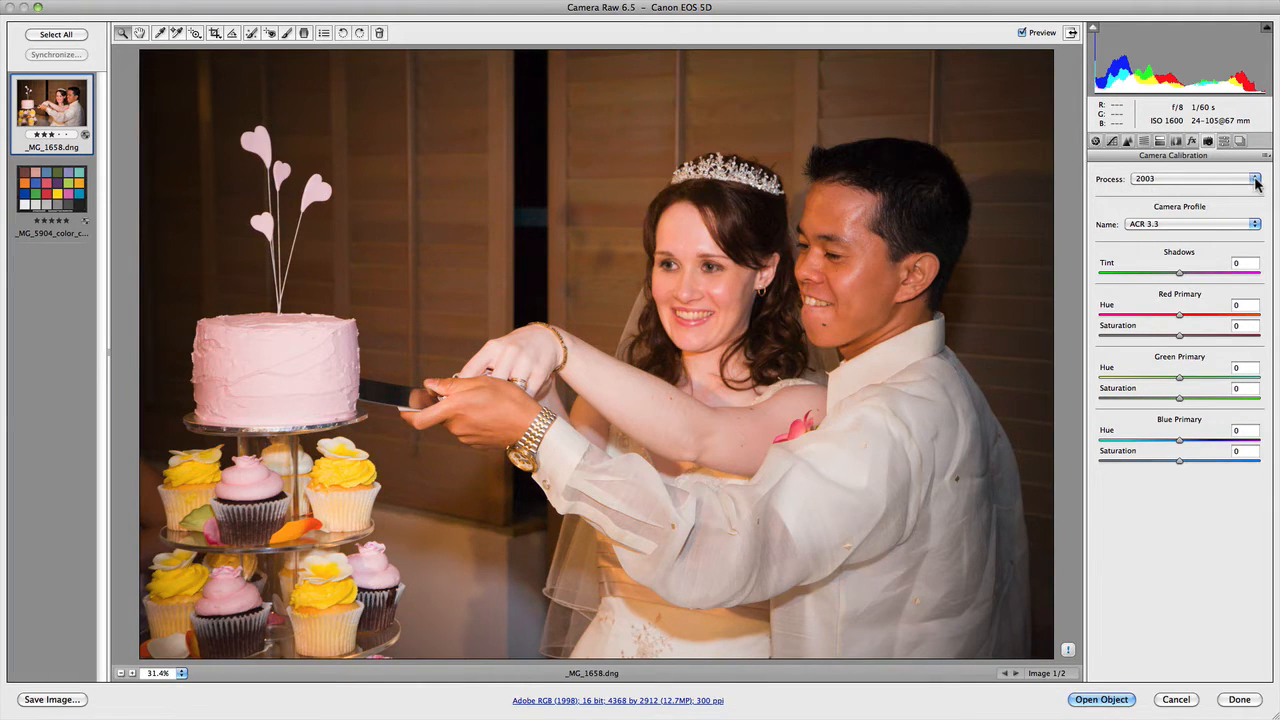
left_click(1255, 179)
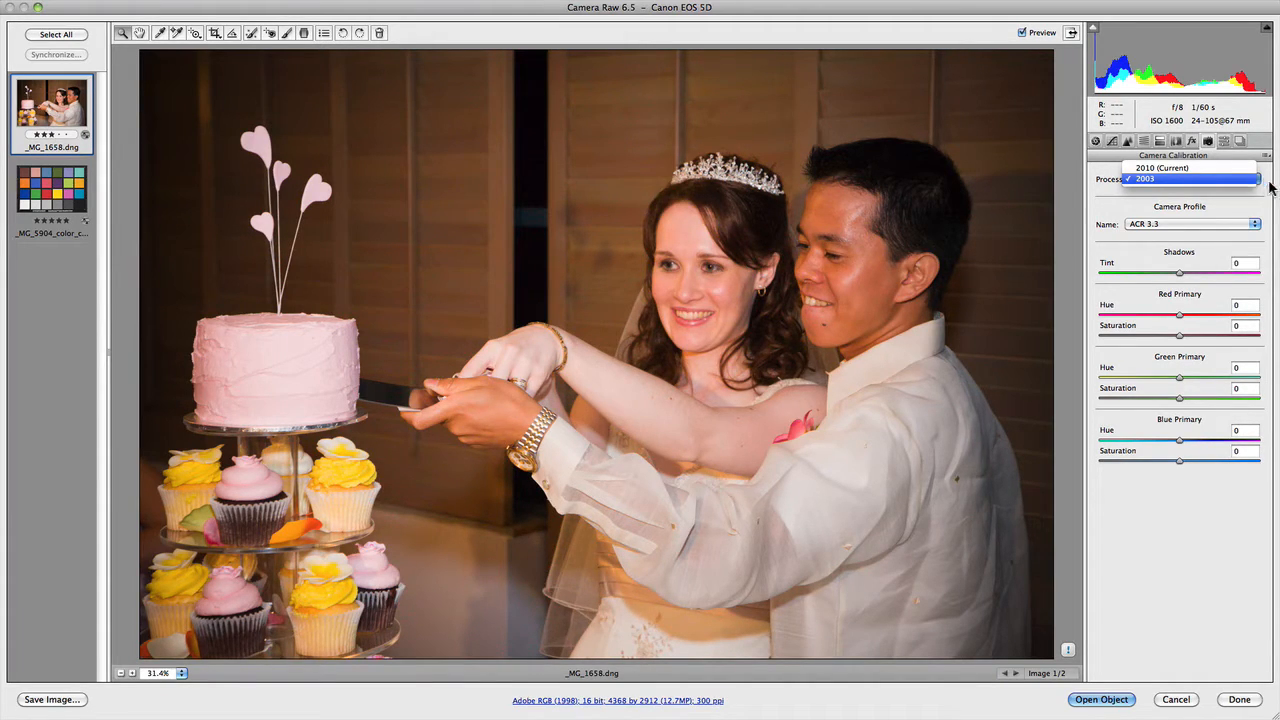
left_click(1272, 188)
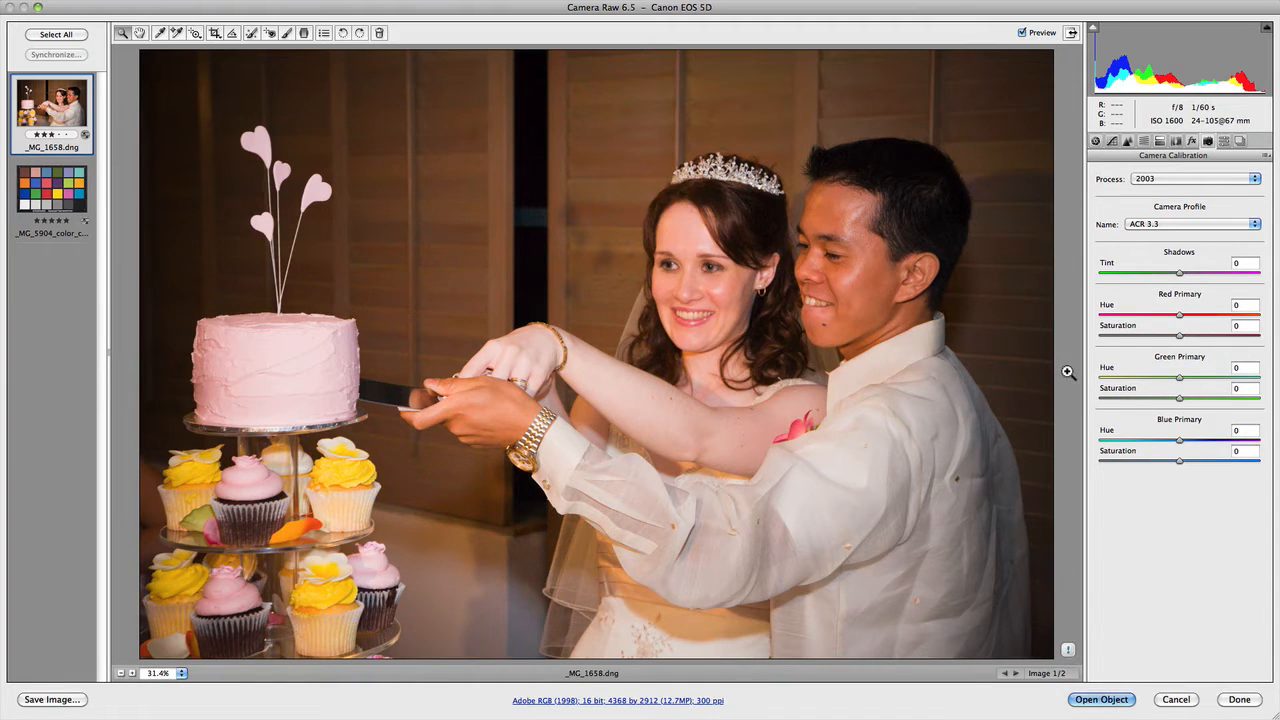
Switch the photo's process version to 2010 (Current), back to 2003, and update it to 2010 (Current) again
left_click(1241, 183)
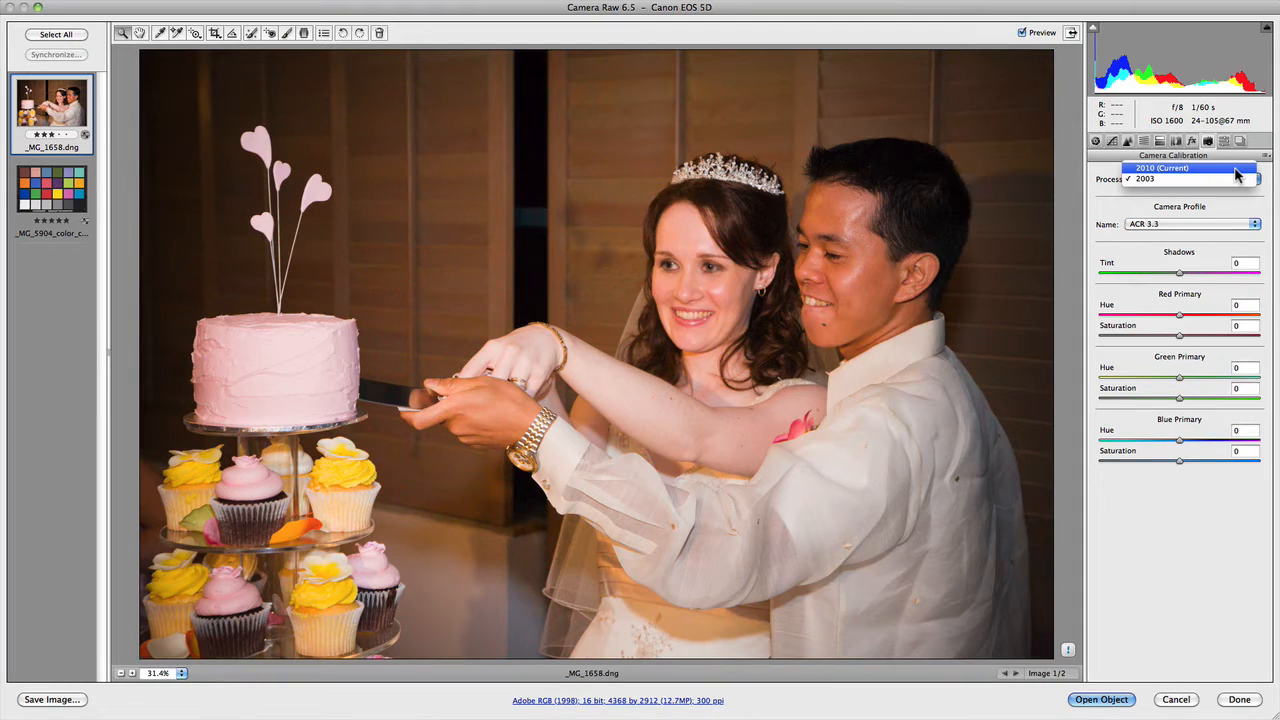
left_click(1237, 175)
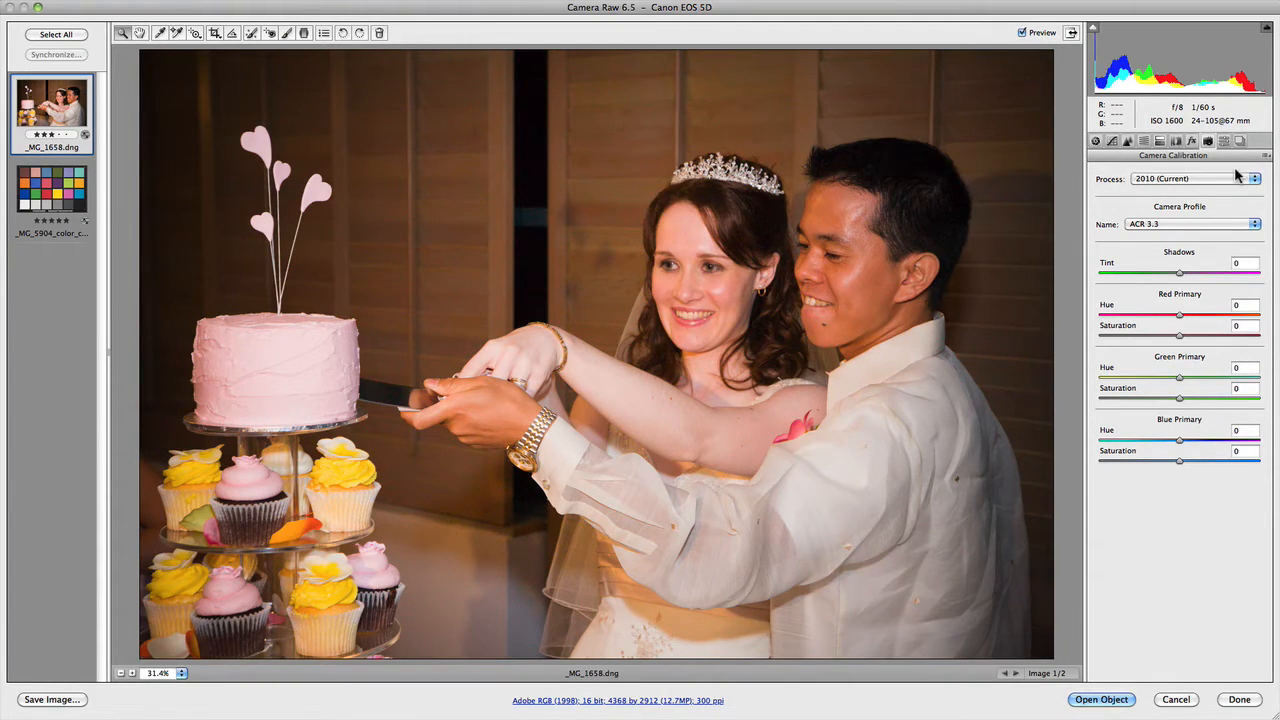
left_click(1237, 177)
left_click(1237, 189)
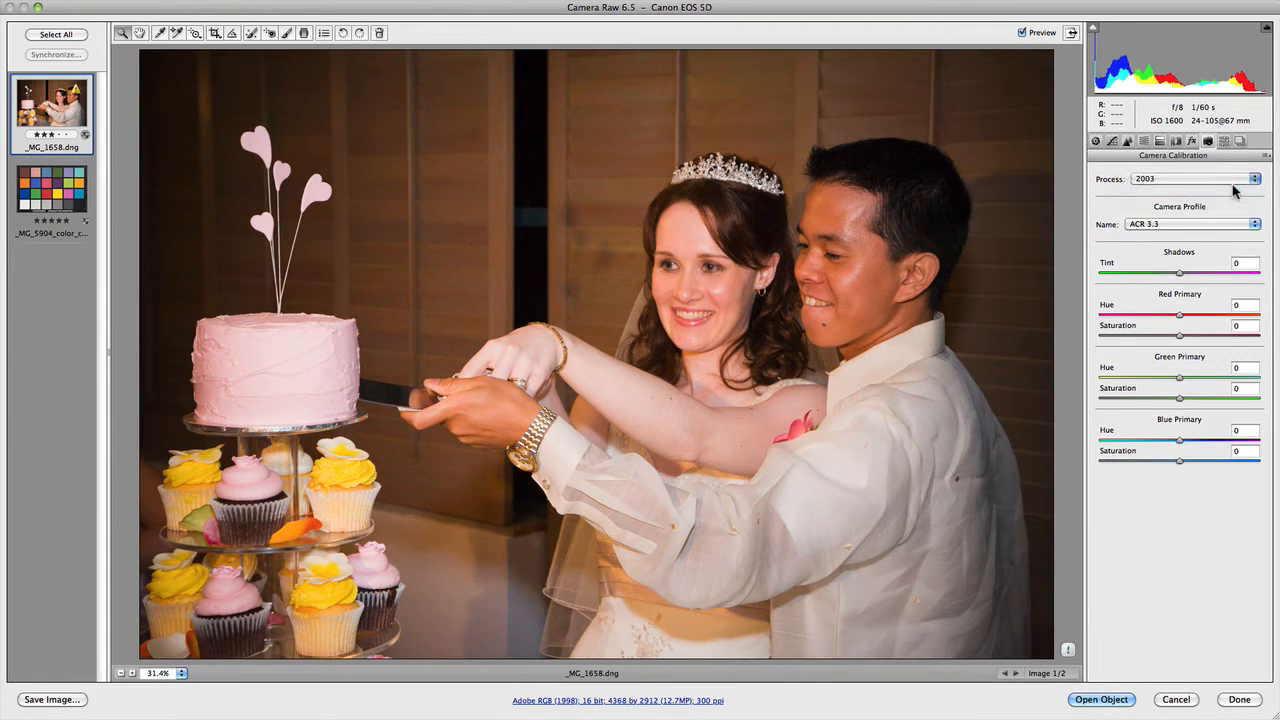
left_click(1068, 651)
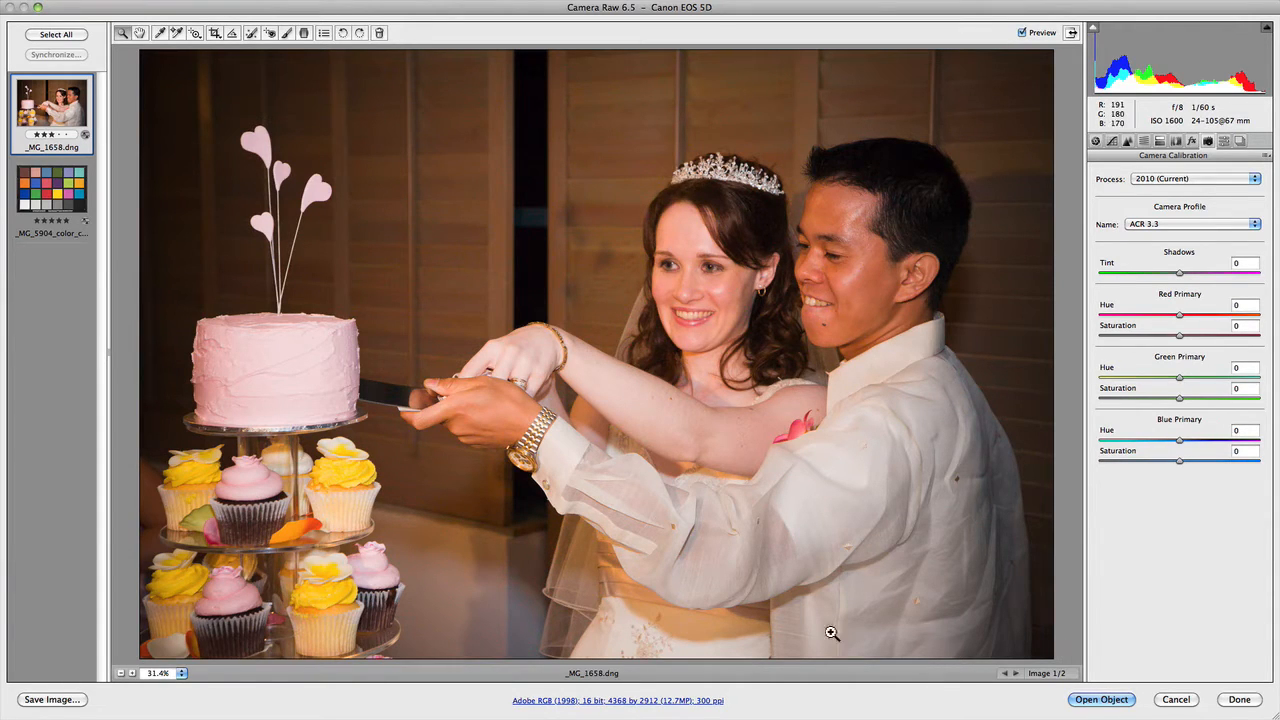
Examine the fine detail and noise around the groom's wristwatch at 200% magnification
left_click(526, 428)
left_click(526, 427)
left_click(644, 337)
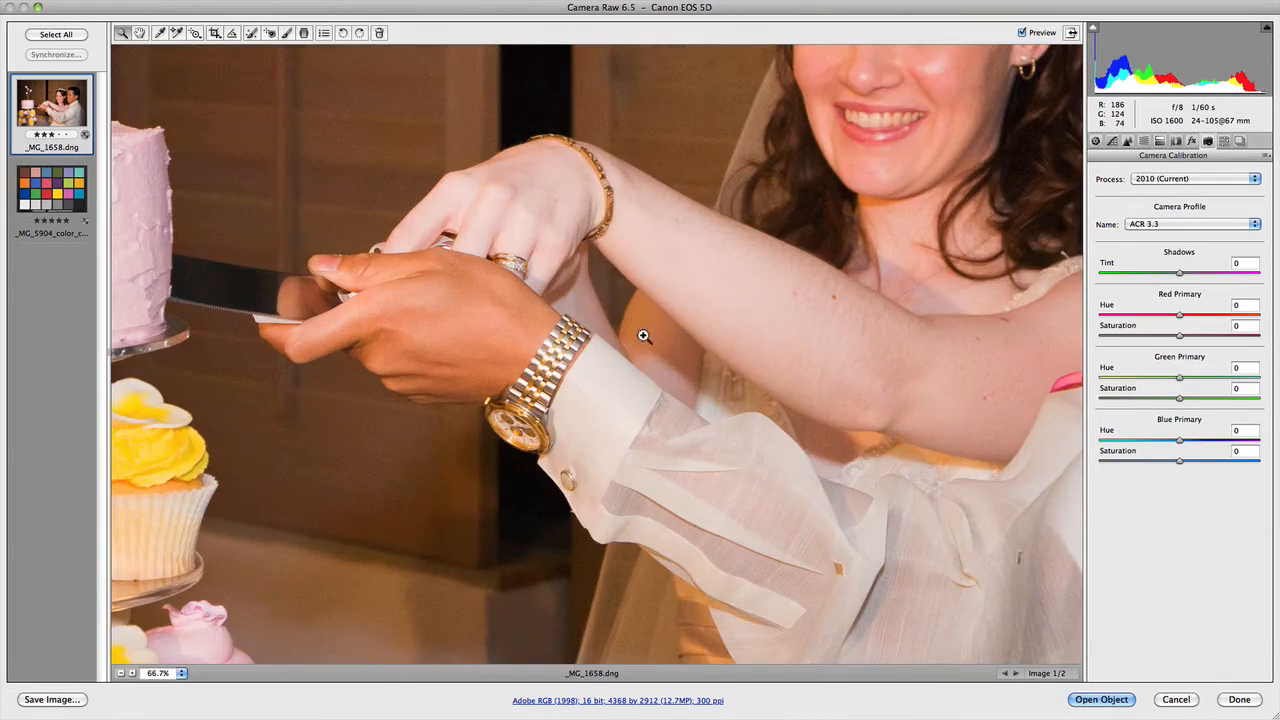
left_click(544, 365)
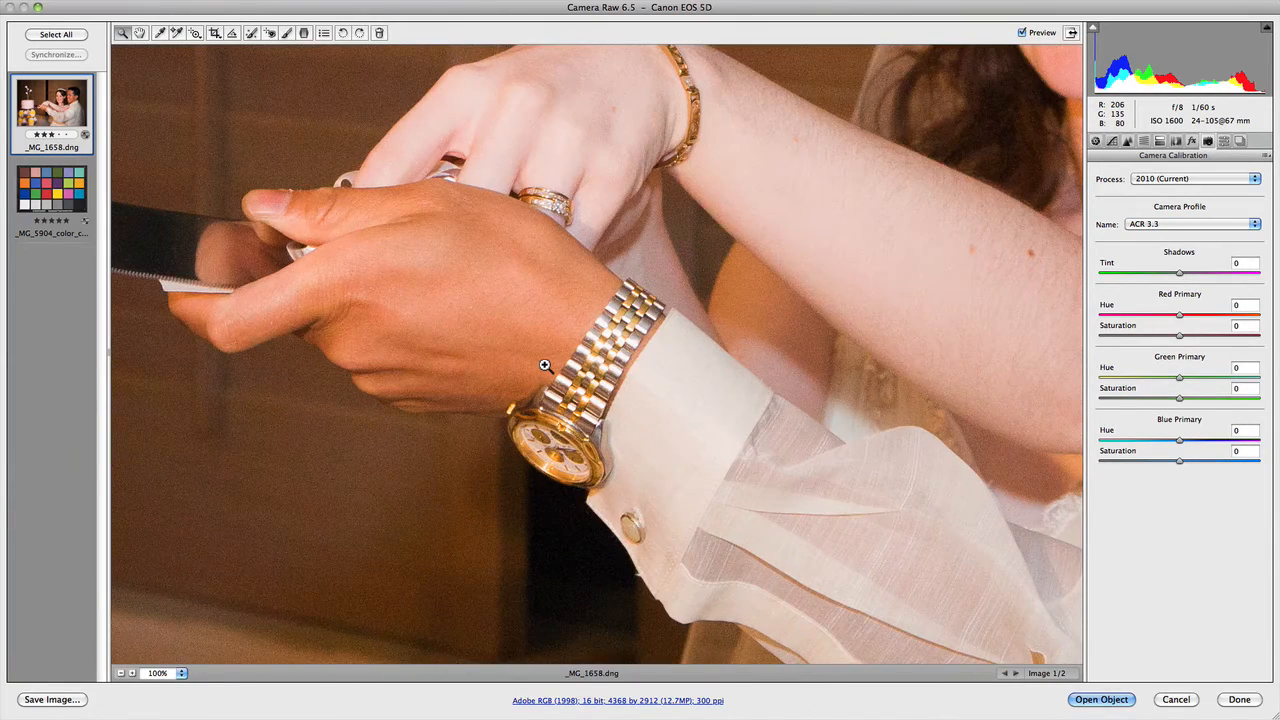
left_click(583, 386)
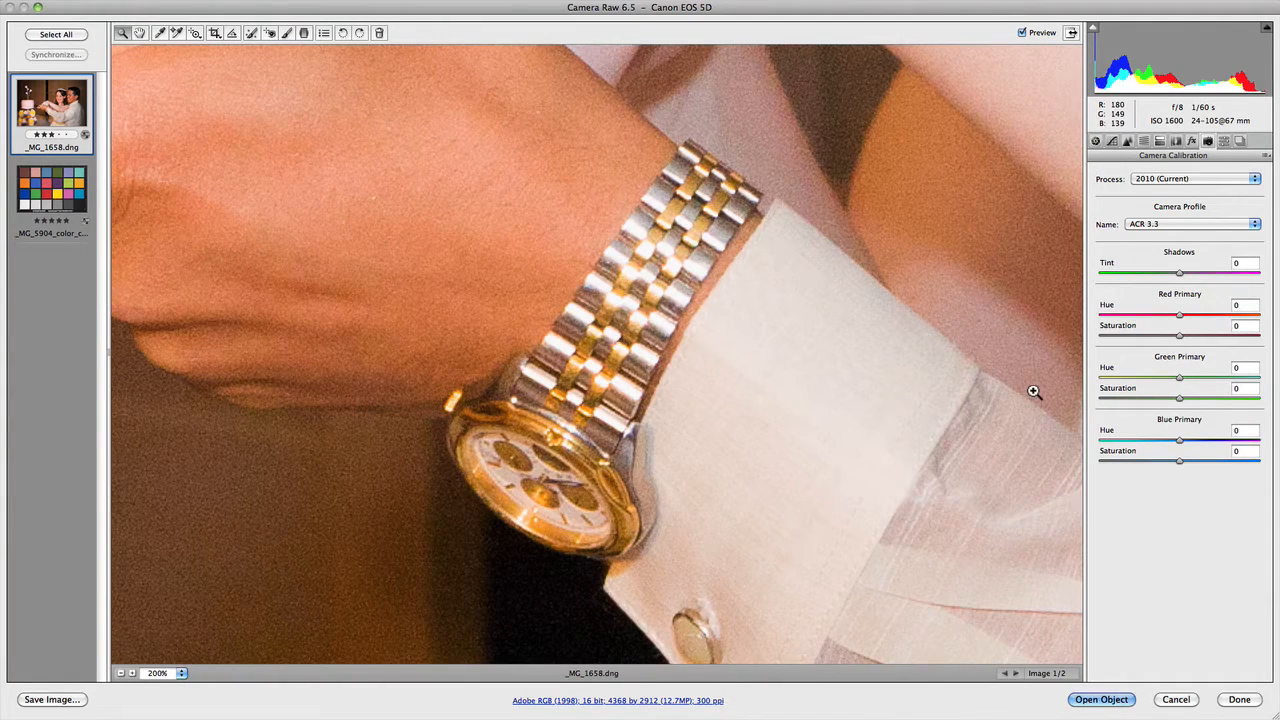
Reset the photo's settings and update its process version to 2010 (Current)
key("alt")
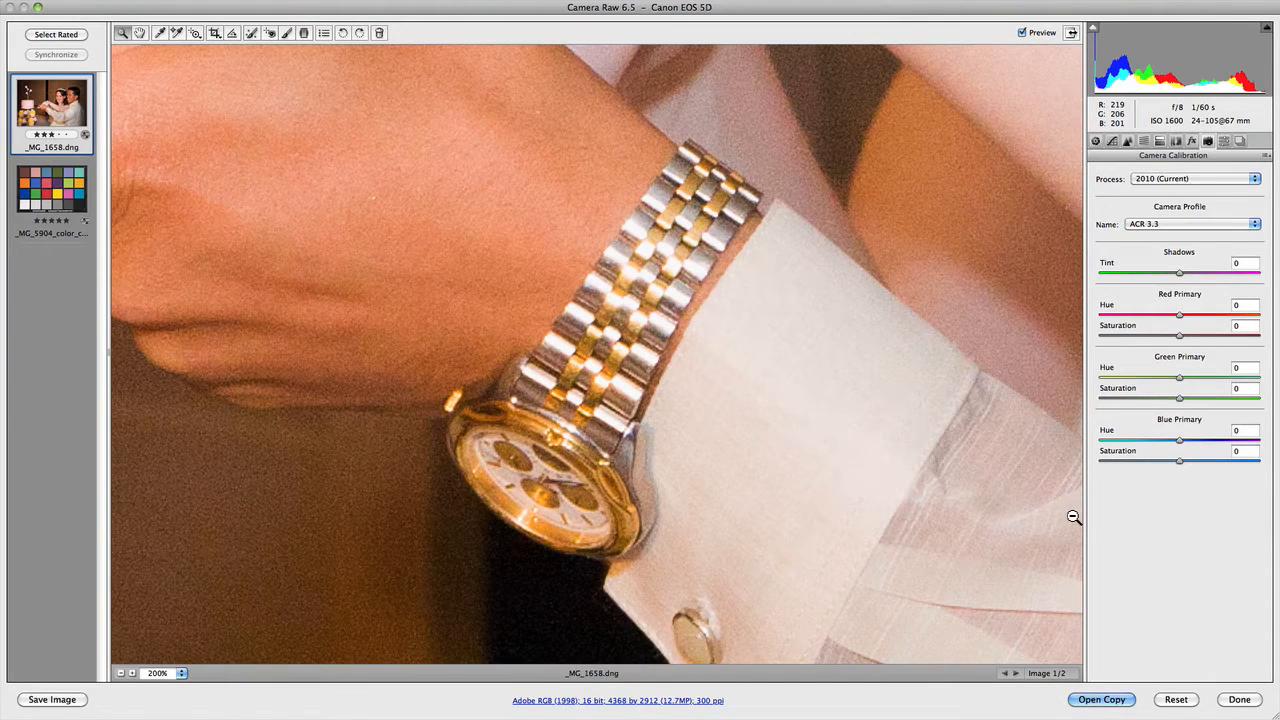
left_click(1189, 702, "alt")
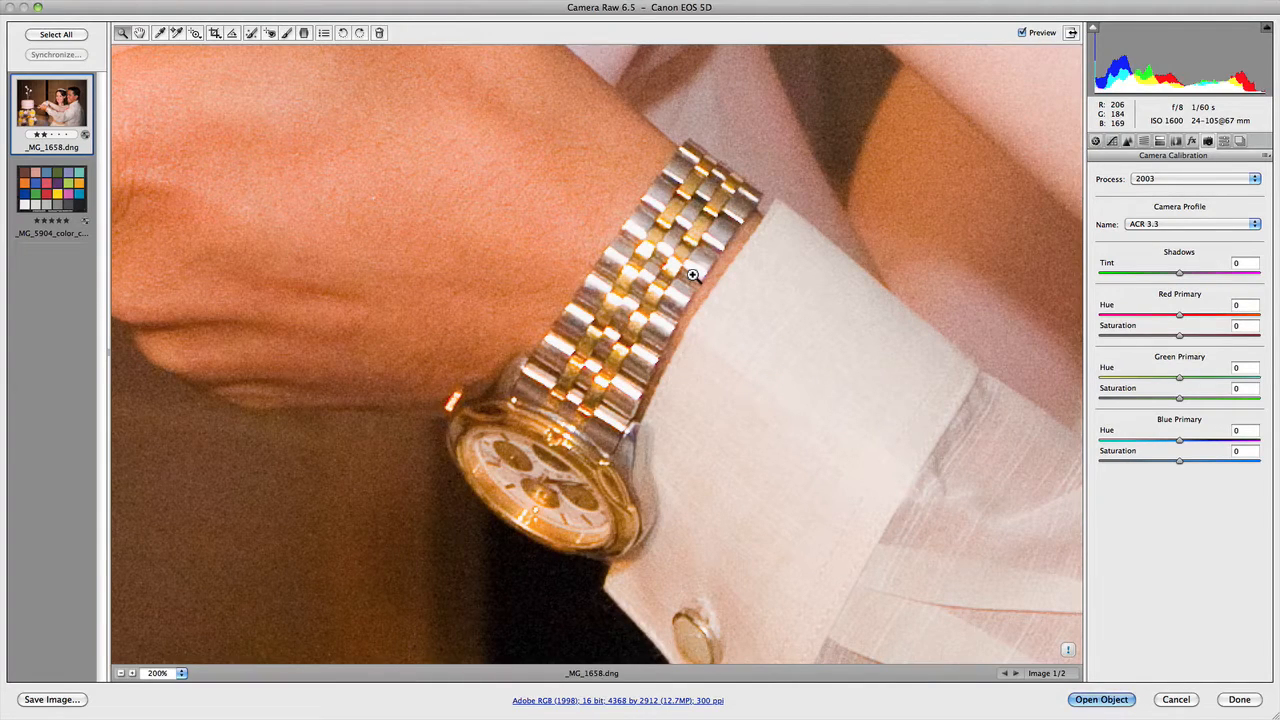
left_click(1069, 651)
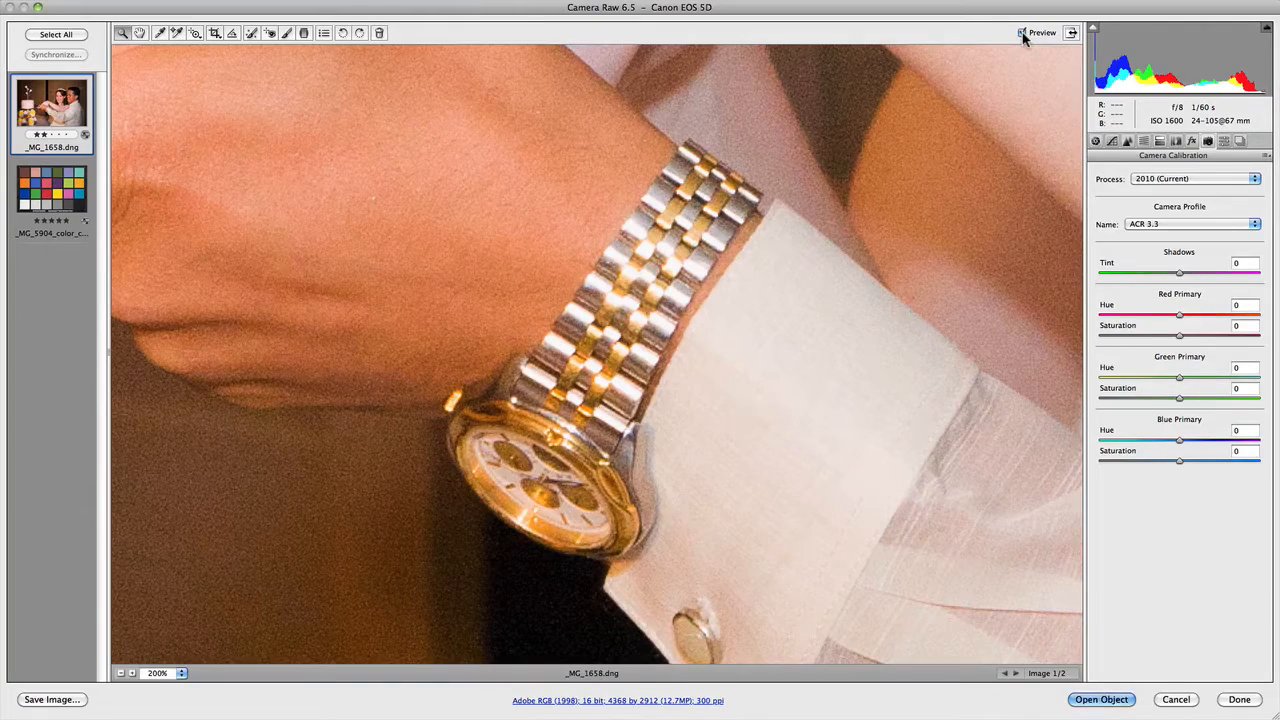
Compare the wristwatch area with the preview turned off and on, leaving the preview enabled
left_click(1022, 34)
left_click(1022, 34)
left_click(1022, 34)
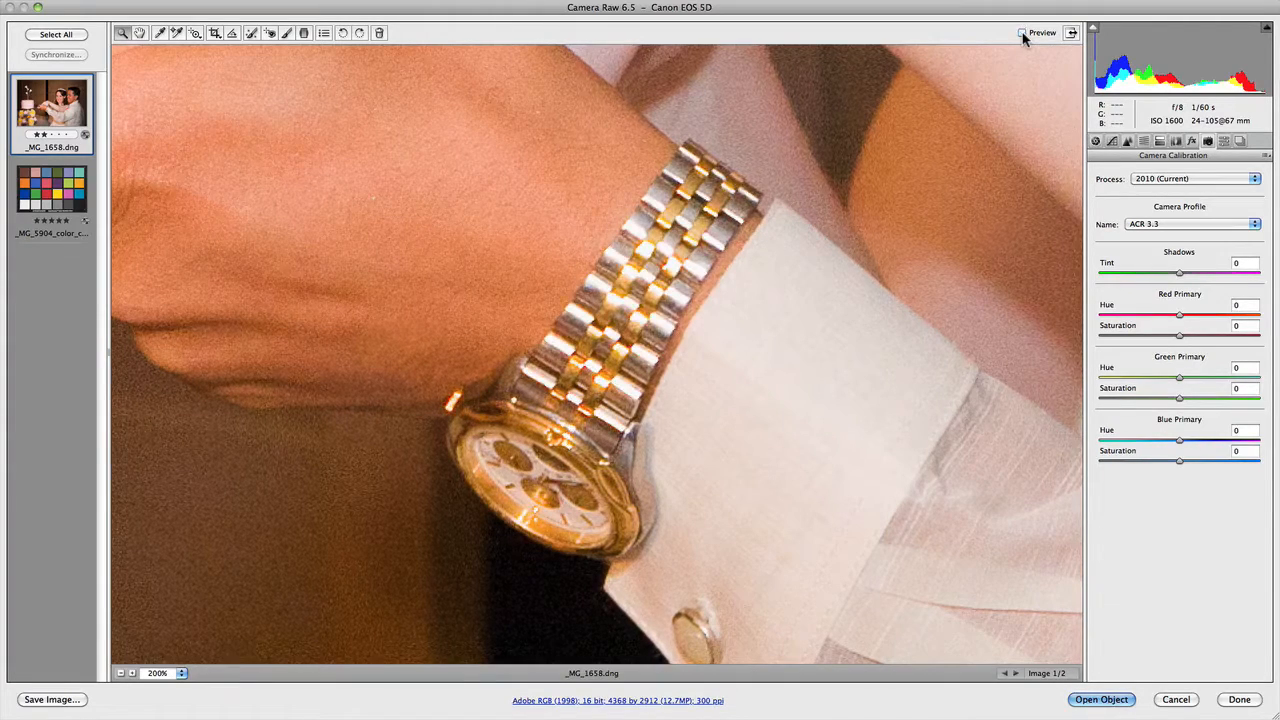
left_click(1022, 34)
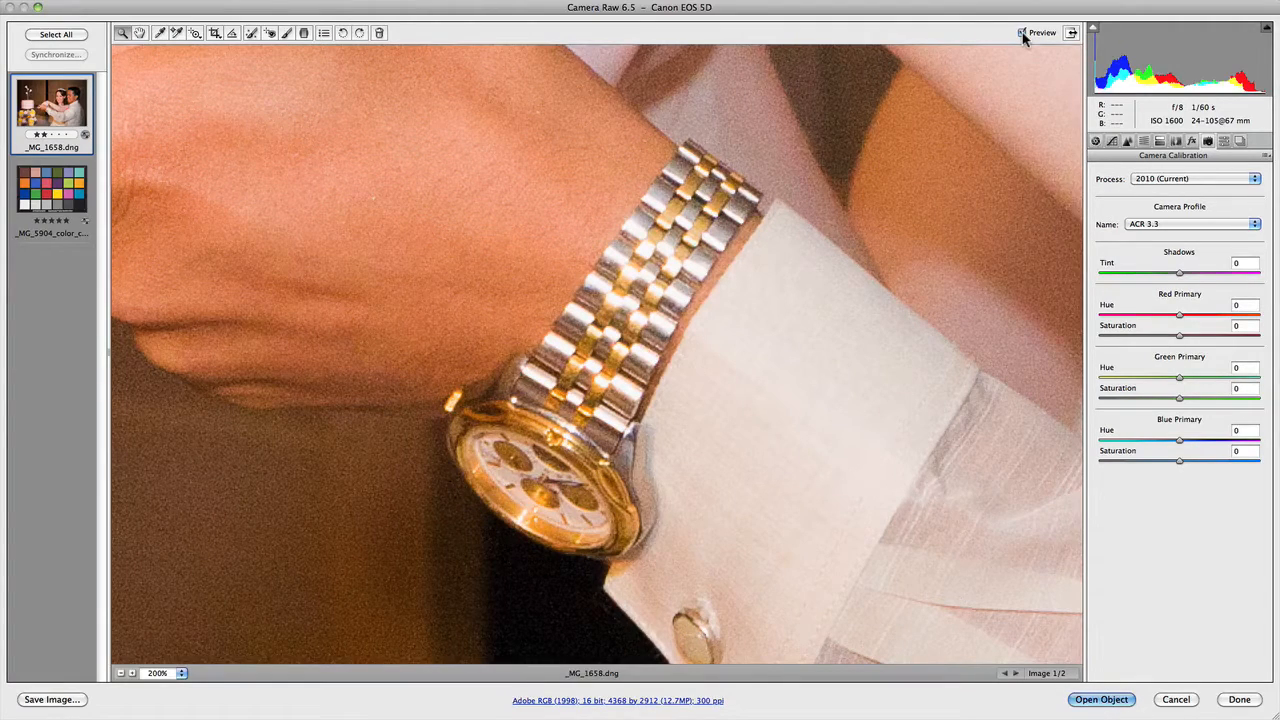
left_click(1022, 34)
Try the ACR 4.4 and Adobe Standard camera profiles on the whole wedding photo
left_click(1255, 226)
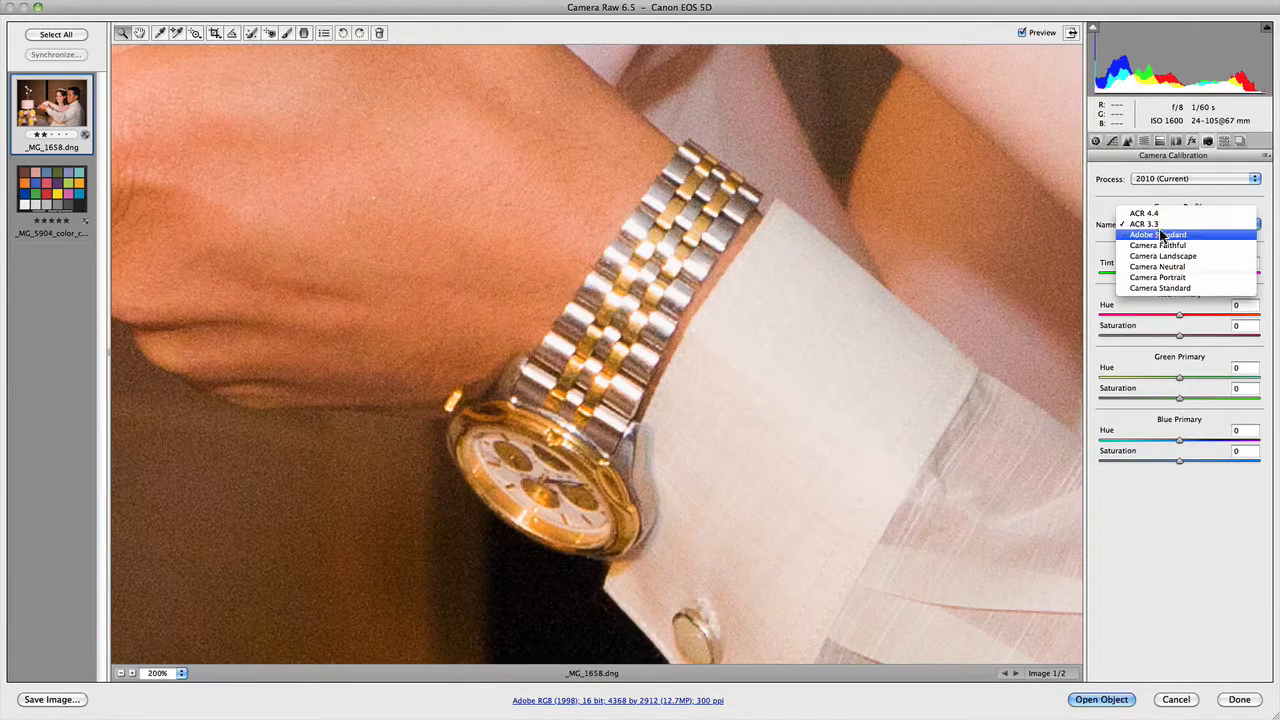
left_click(1266, 213)
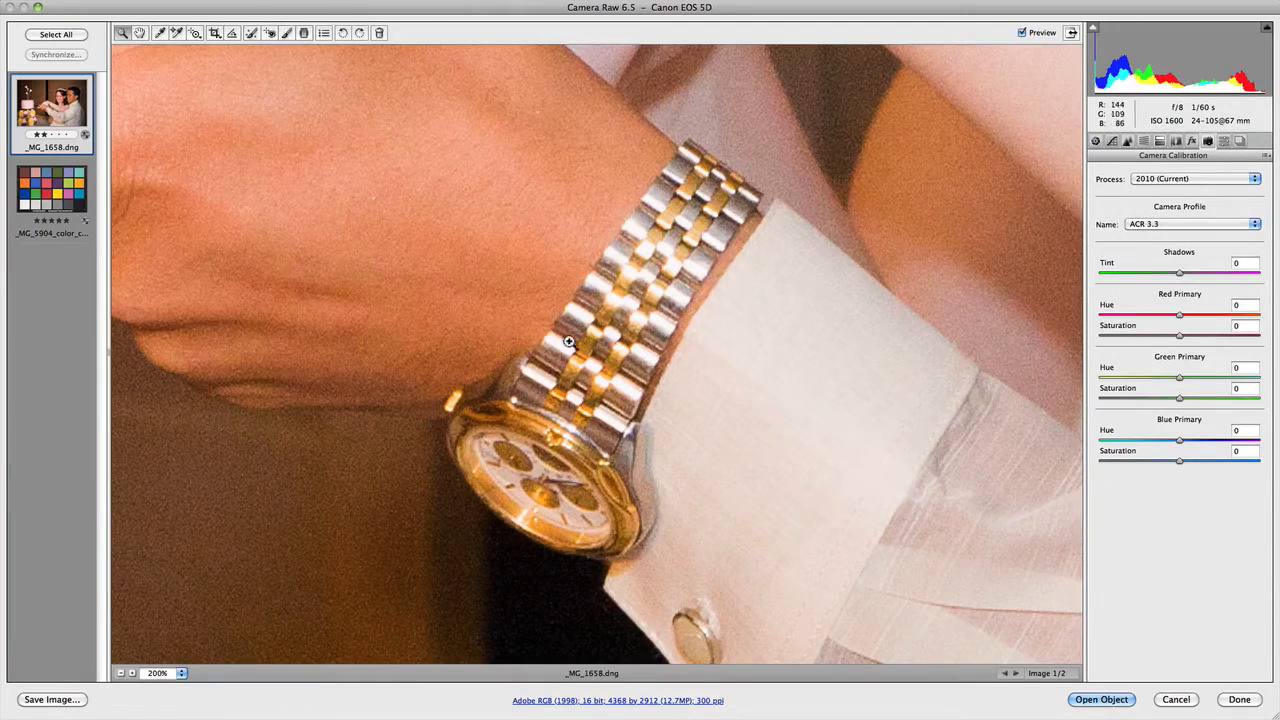
left_click(626, 366)
right_click(625, 369)
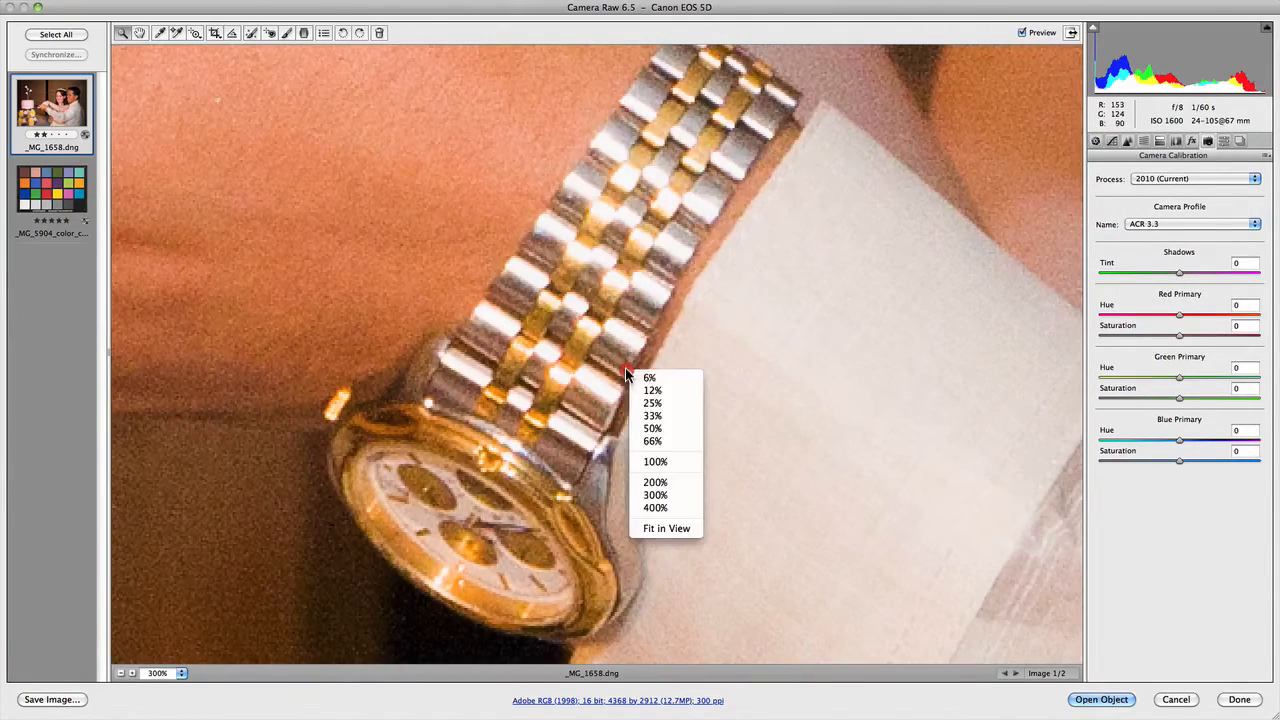
left_click(677, 527)
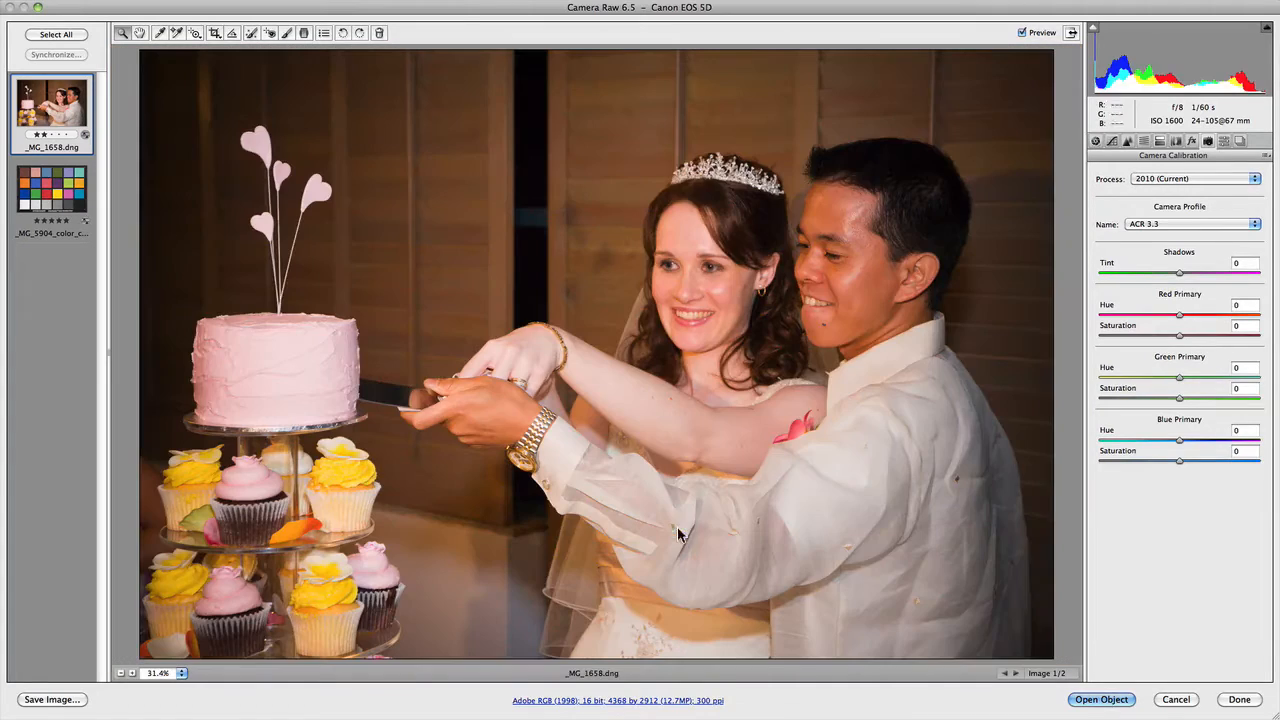
left_click(1232, 226)
left_click(1232, 213)
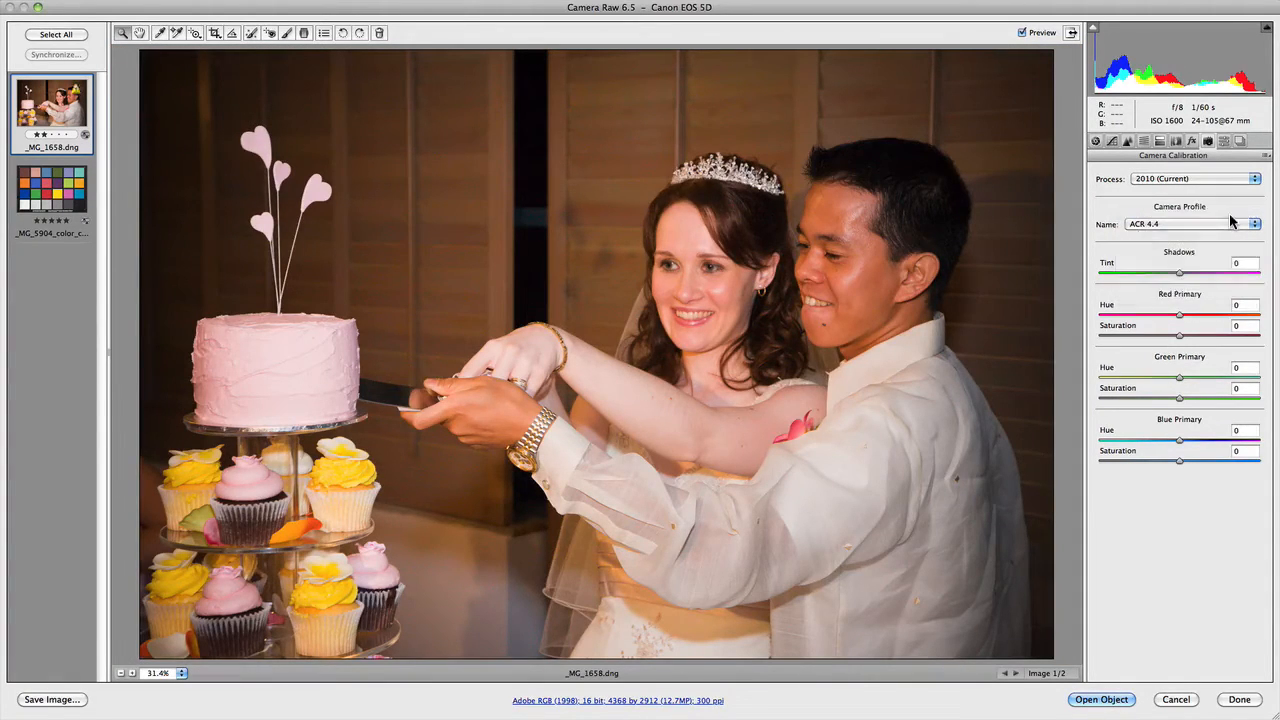
left_click(1231, 235)
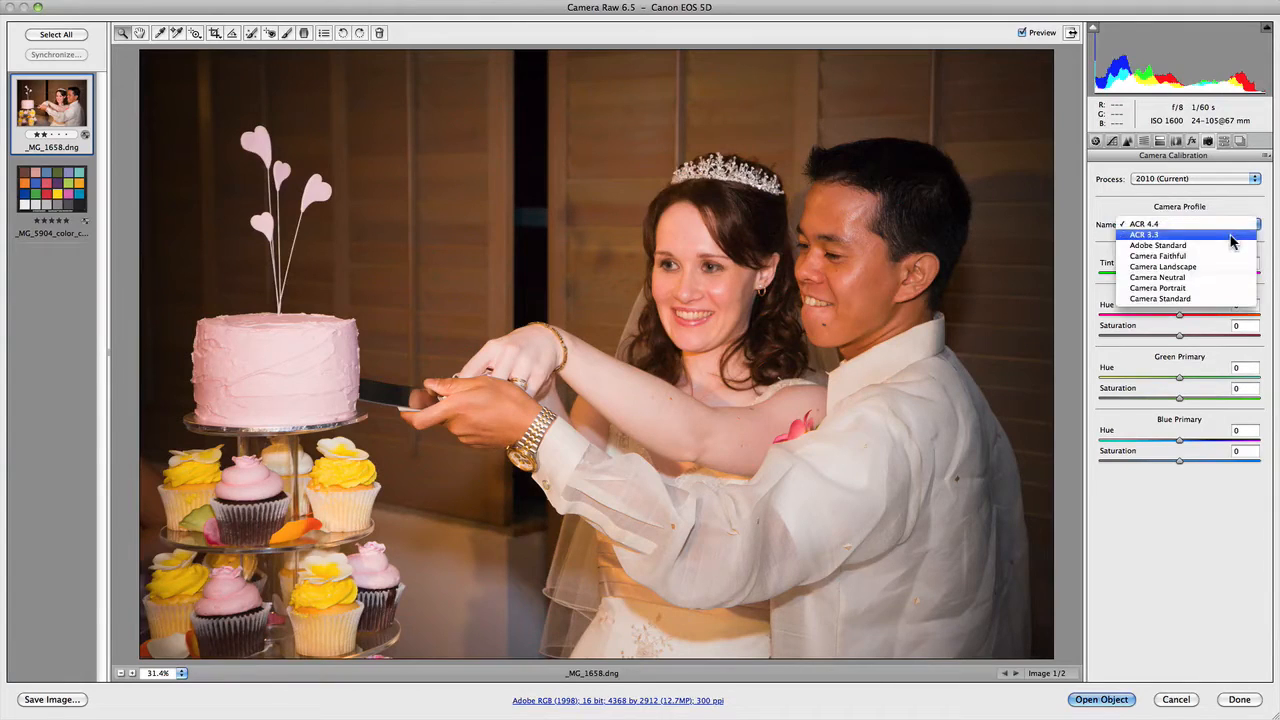
left_click(1232, 247)
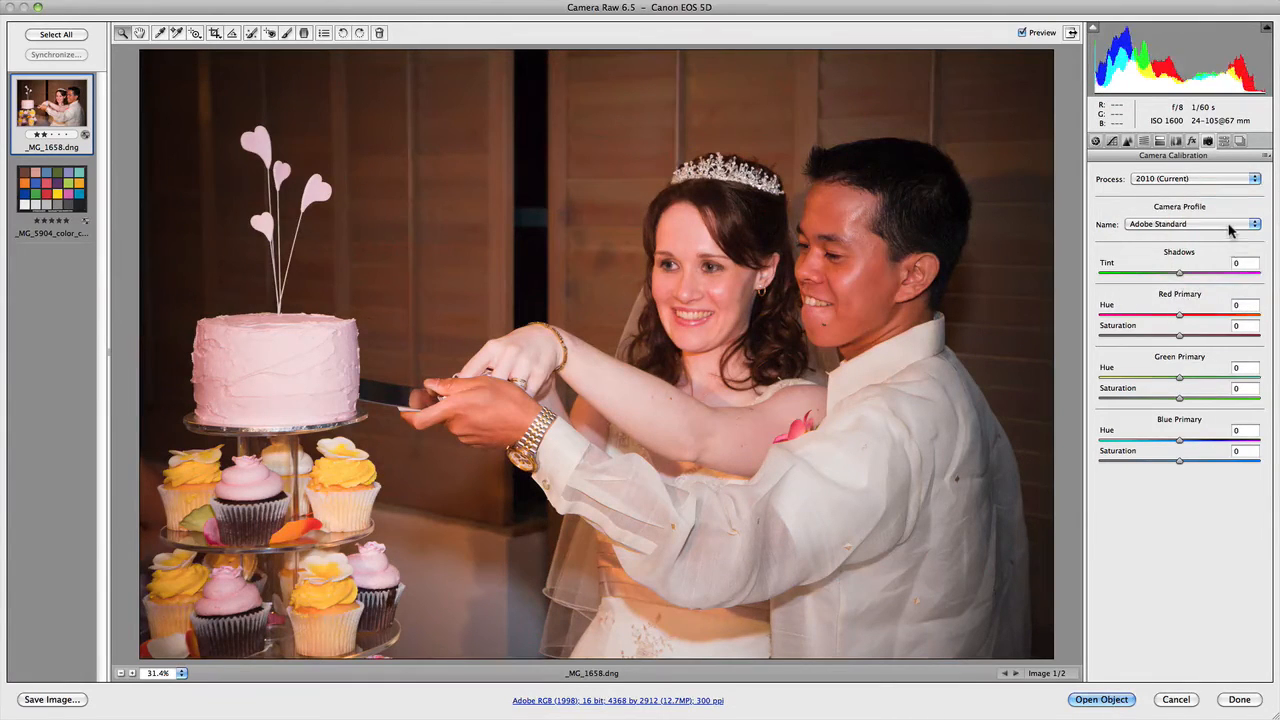
Try the Camera Faithful, Camera Landscape and Camera Neutral profiles on the wedding photo
left_click(1232, 228)
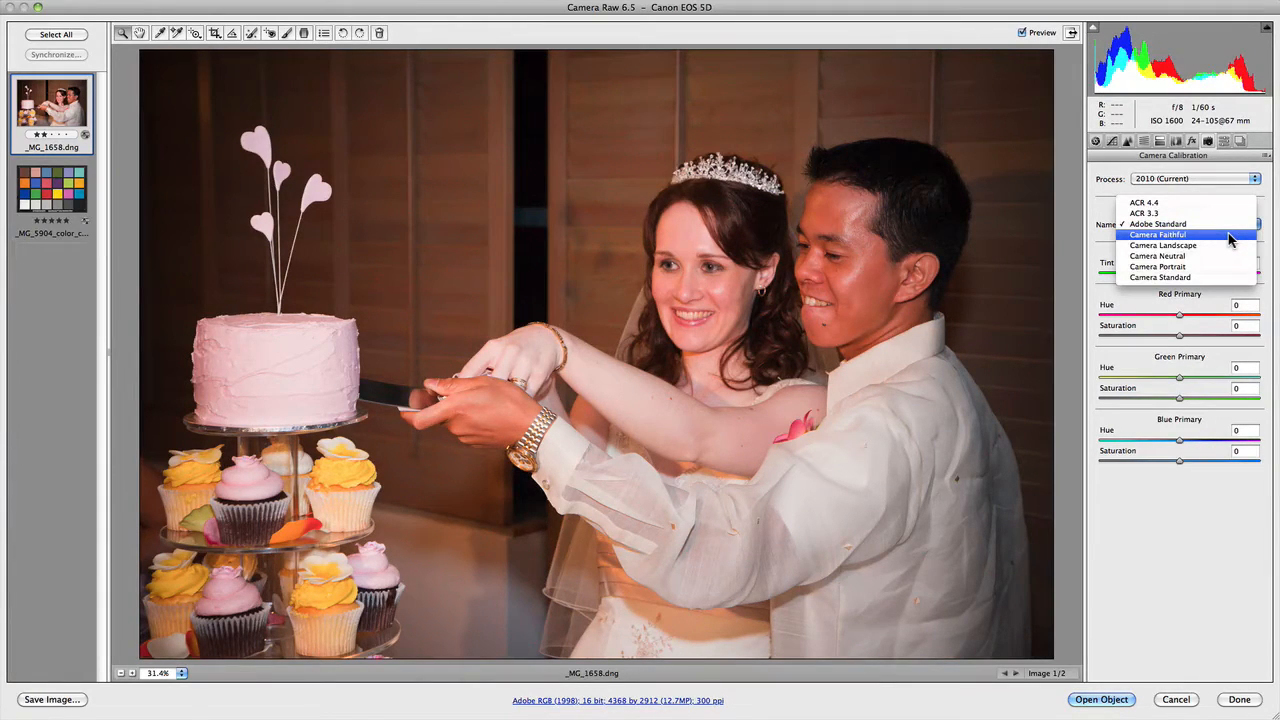
left_click(1231, 235)
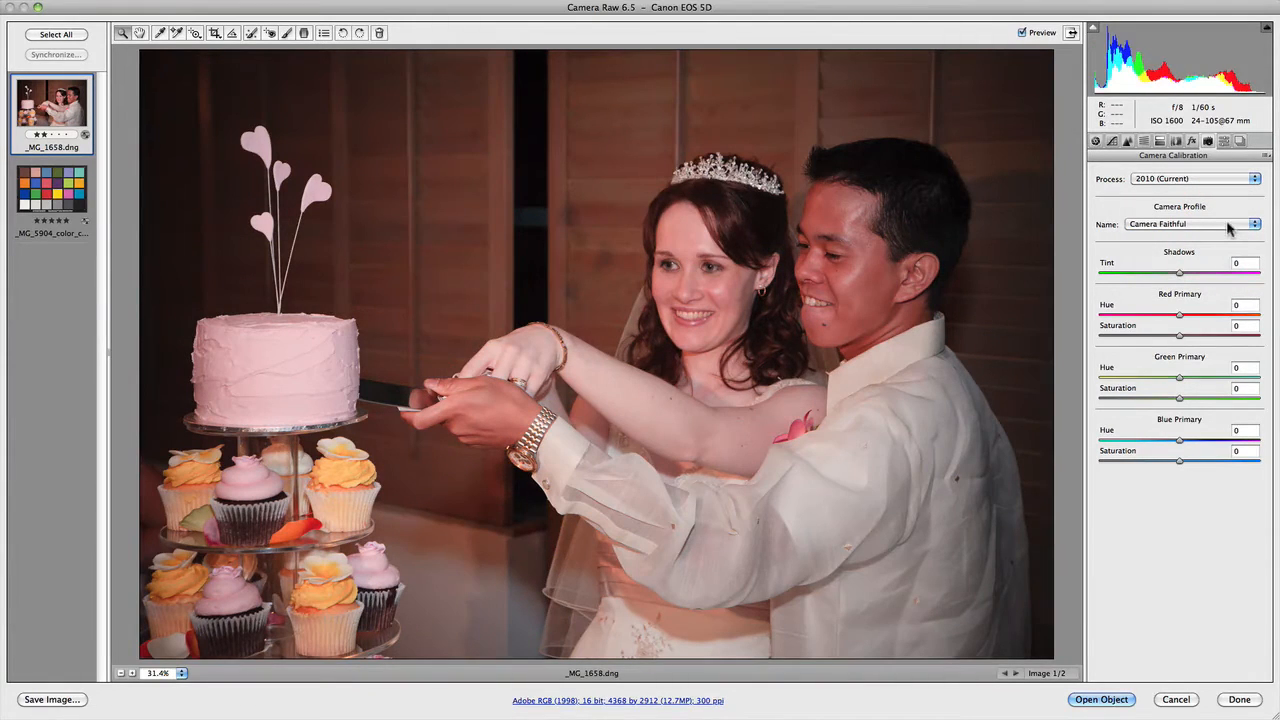
left_click(1228, 225)
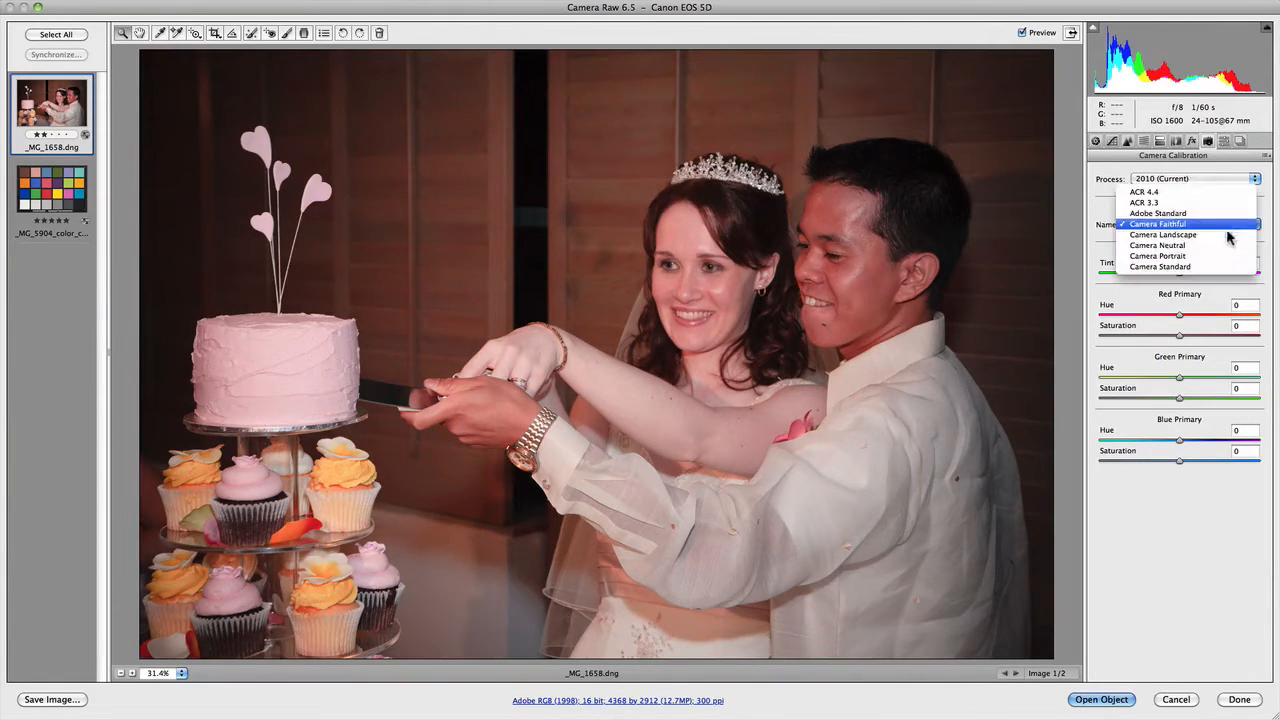
left_click(1228, 236)
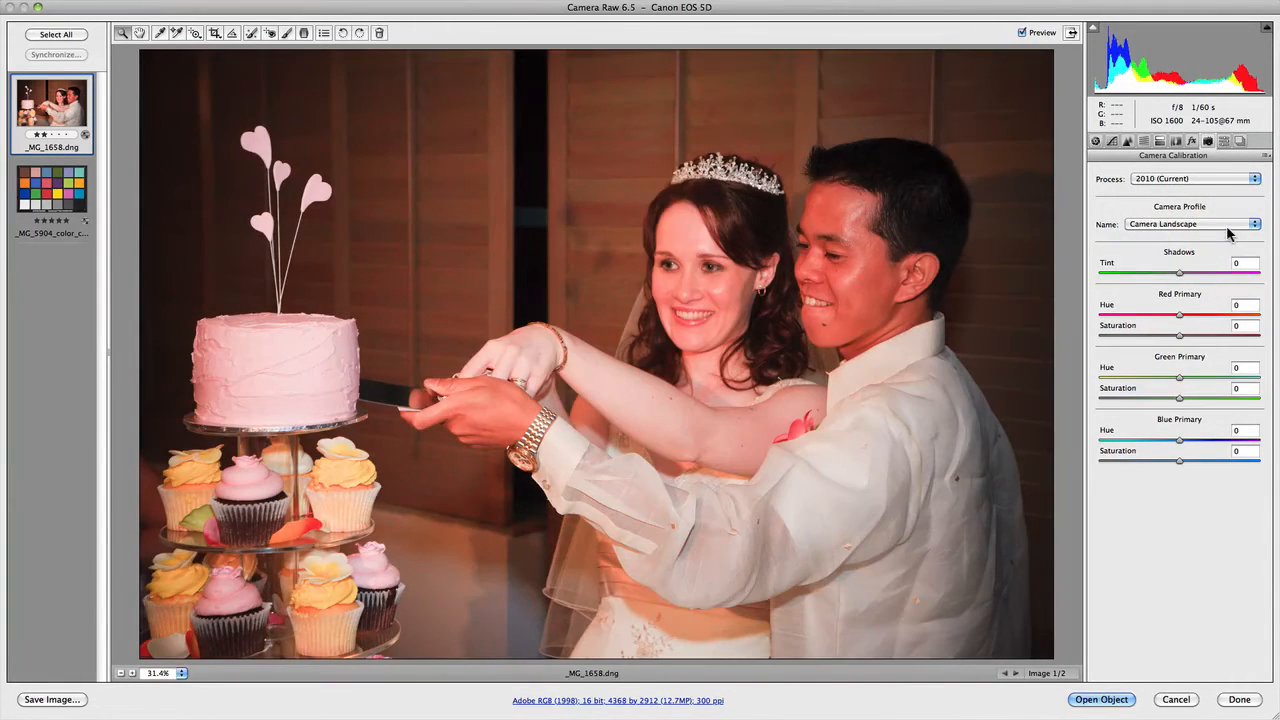
left_click(1228, 230)
left_click(1230, 237)
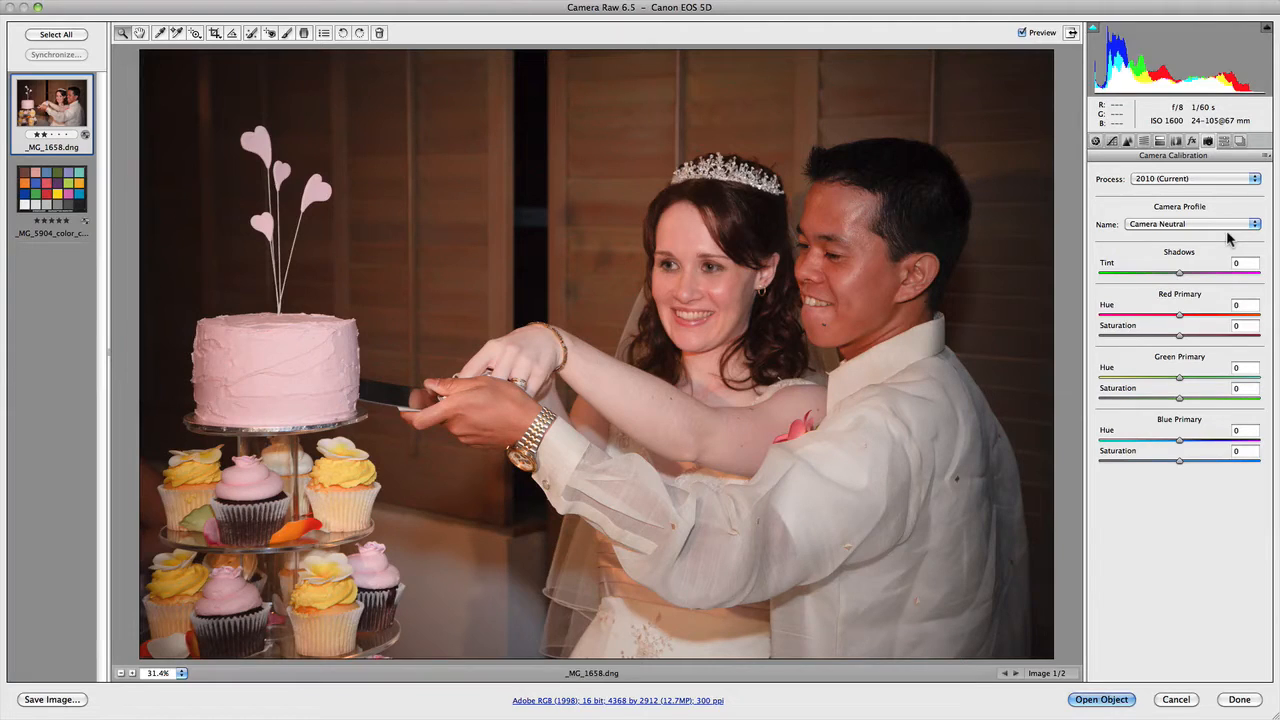
Try the Camera Portrait and Camera Standard profiles on the wedding photo
left_click(1229, 230)
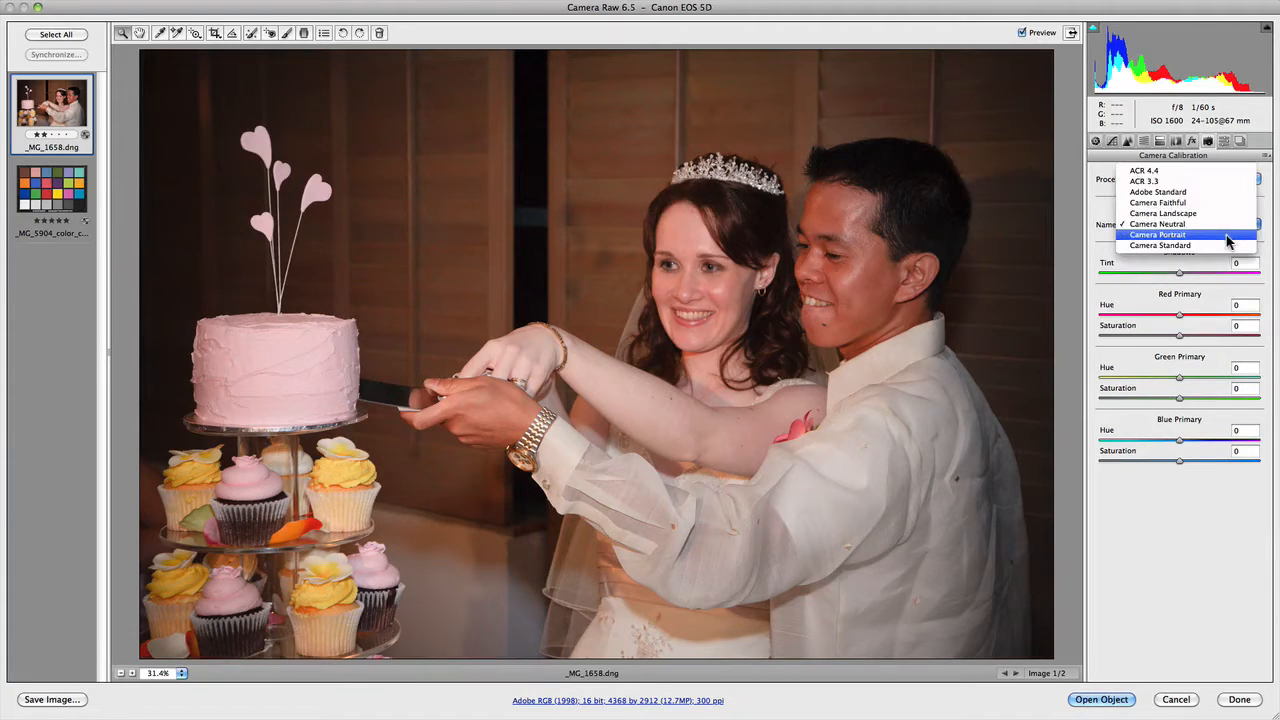
left_click(1229, 238)
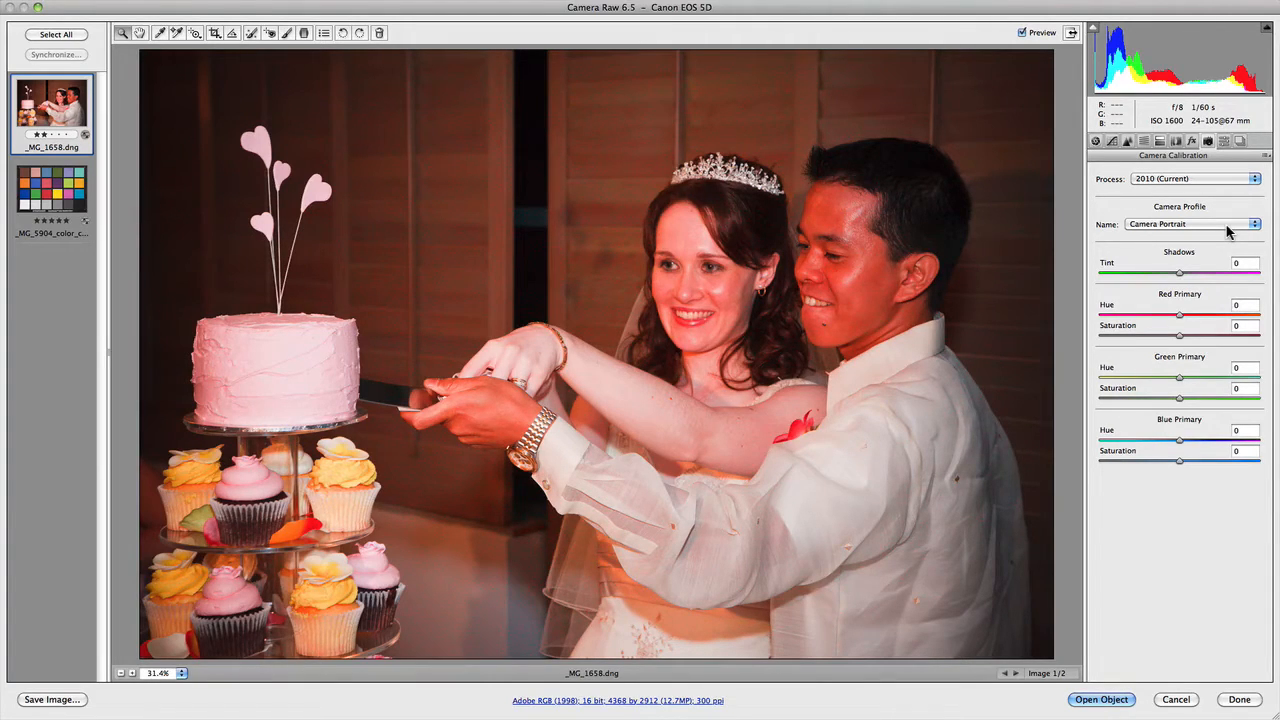
left_click(1228, 231)
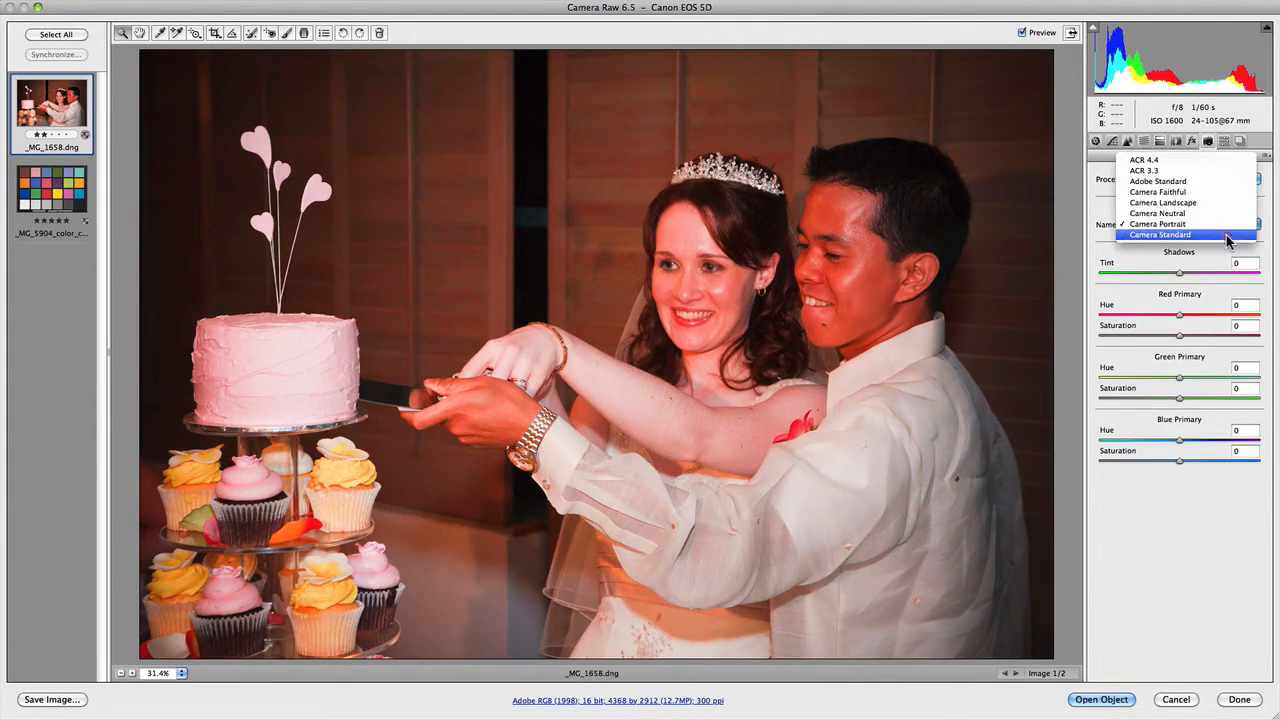
left_click(1228, 236)
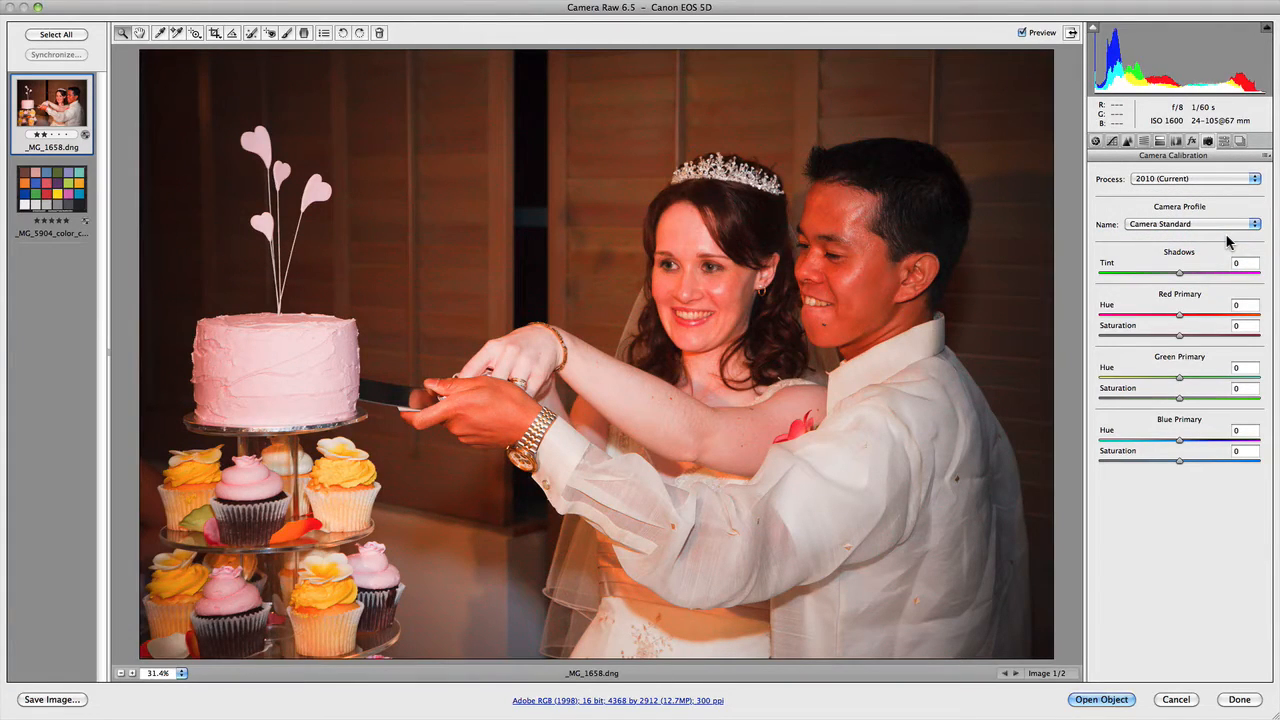
Set the wedding photo's camera profile to ACR 4.4
left_click(1228, 229)
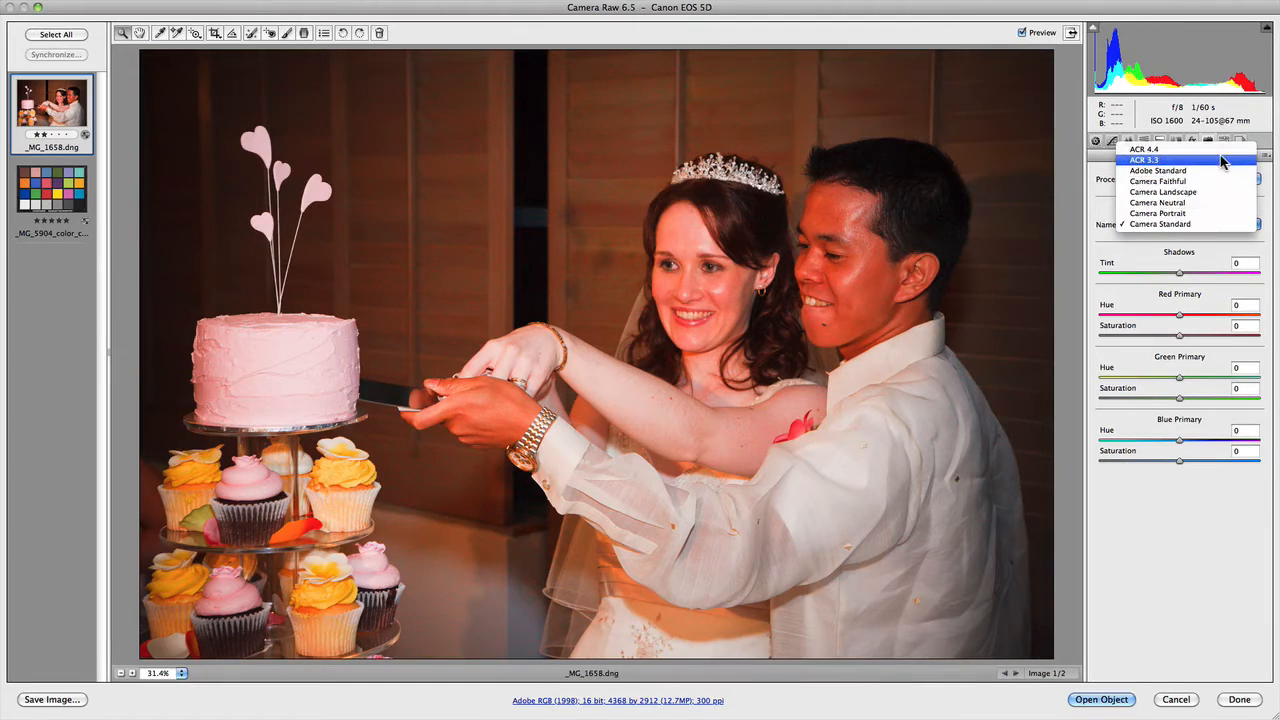
left_click(1144, 149)
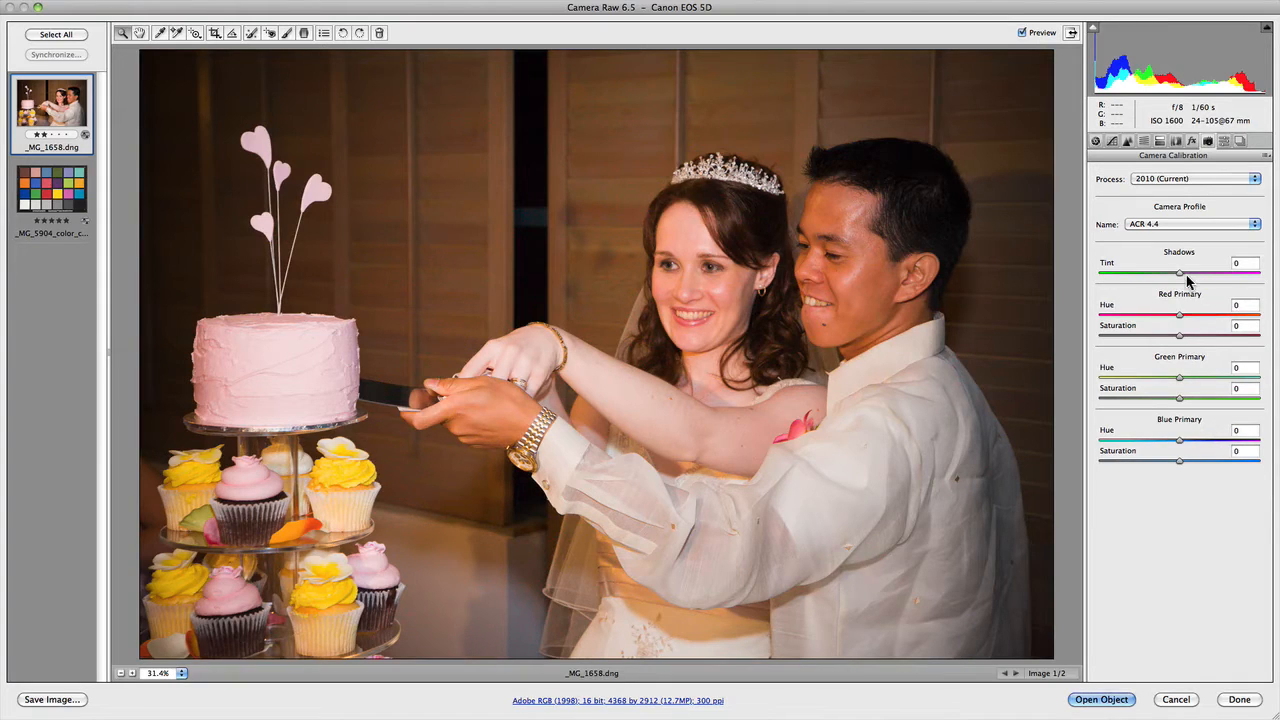
Try small adjustments to the Shadows Tint and set its value to 0
mouse_move(1181, 278)
left_mouse_down()
mouse_move(1245, 278)
mouse_move(1157, 278)
mouse_move(1183, 278)
left_mouse_up()
type("0")
mouse_move(1180, 273)
left_mouse_down()
mouse_move(1261, 277)
mouse_move(1181, 277)
left_mouse_up()
Open the color chart image and place Color Sampler points on its white, mid-gray and black patches
left_click(58, 192)
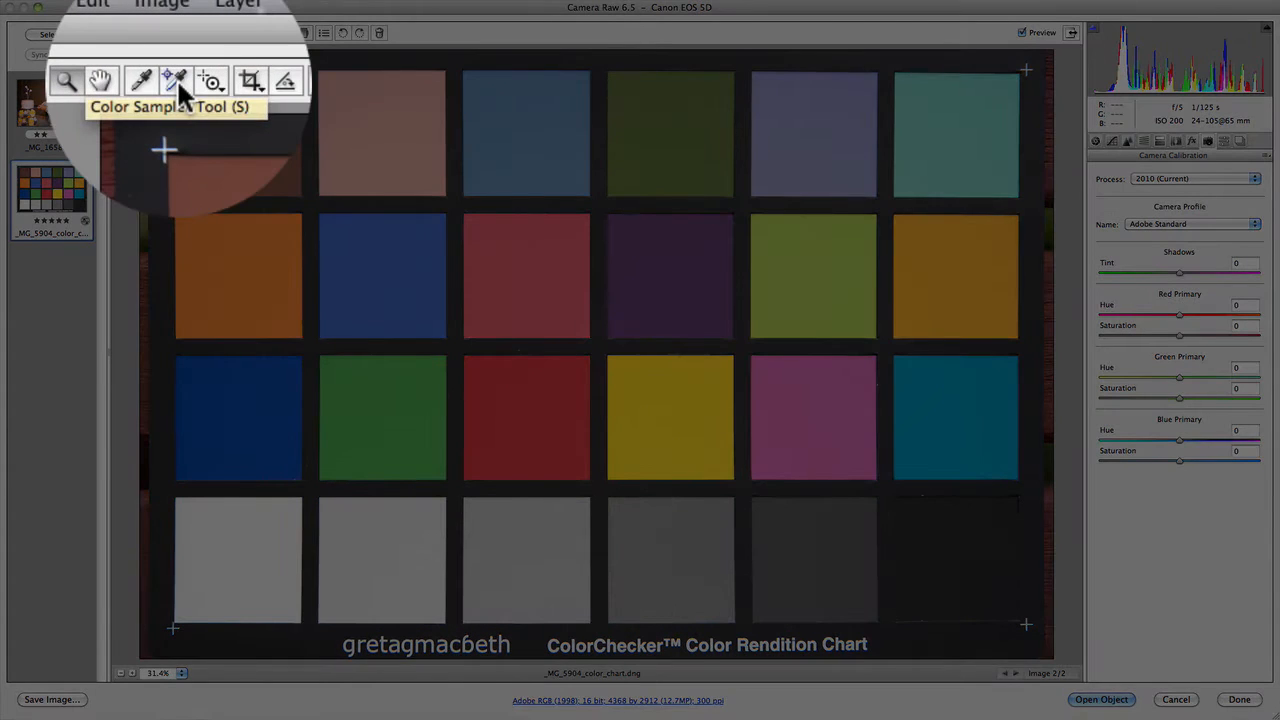
left_click(176, 78)
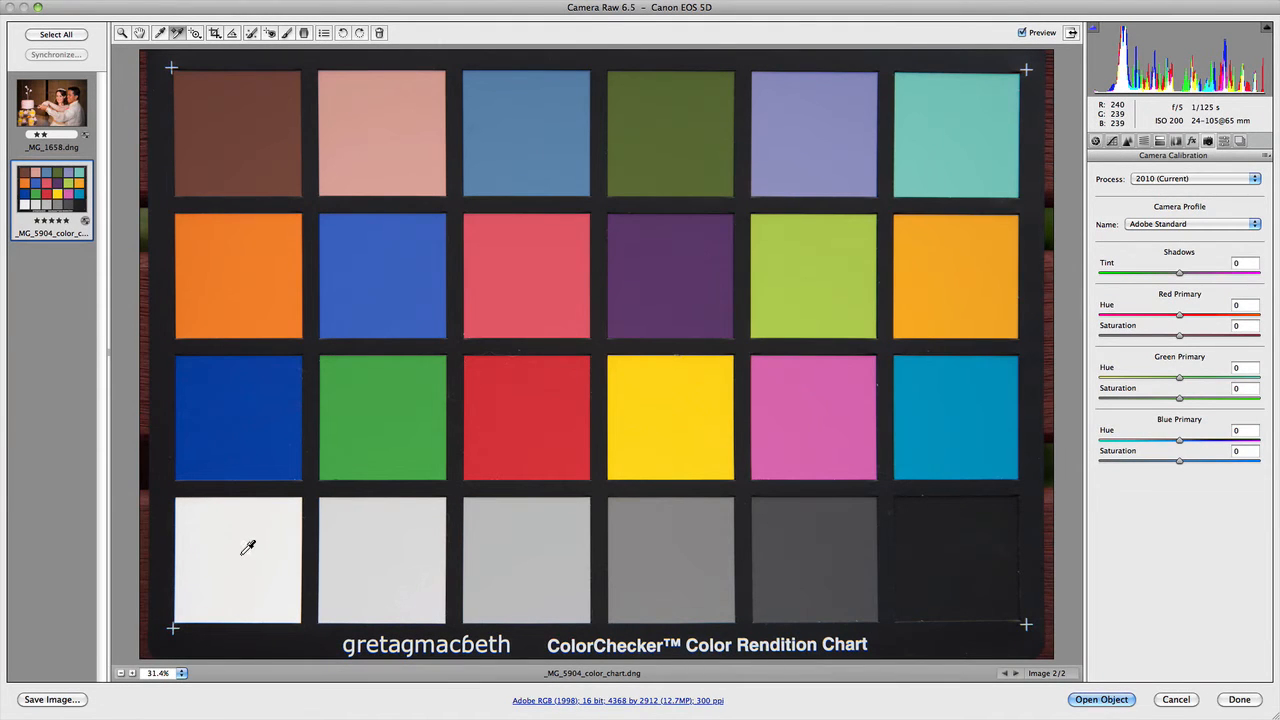
left_click(257, 560)
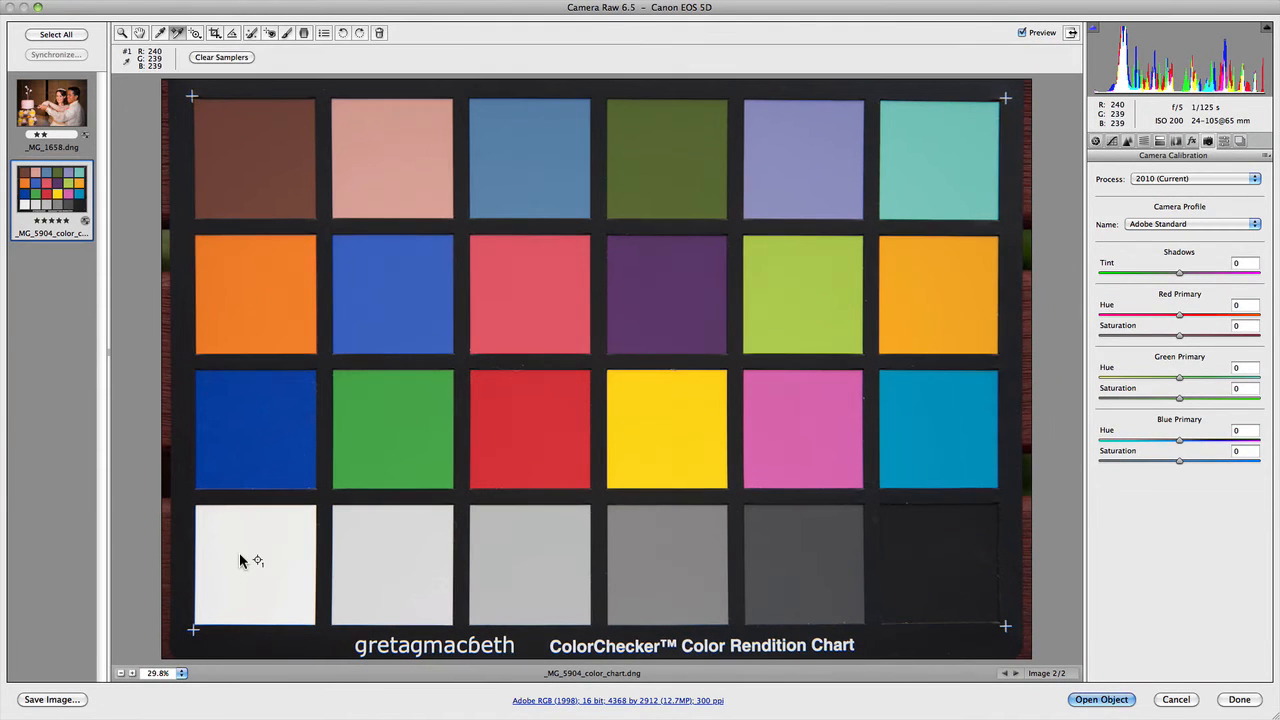
left_click(666, 564)
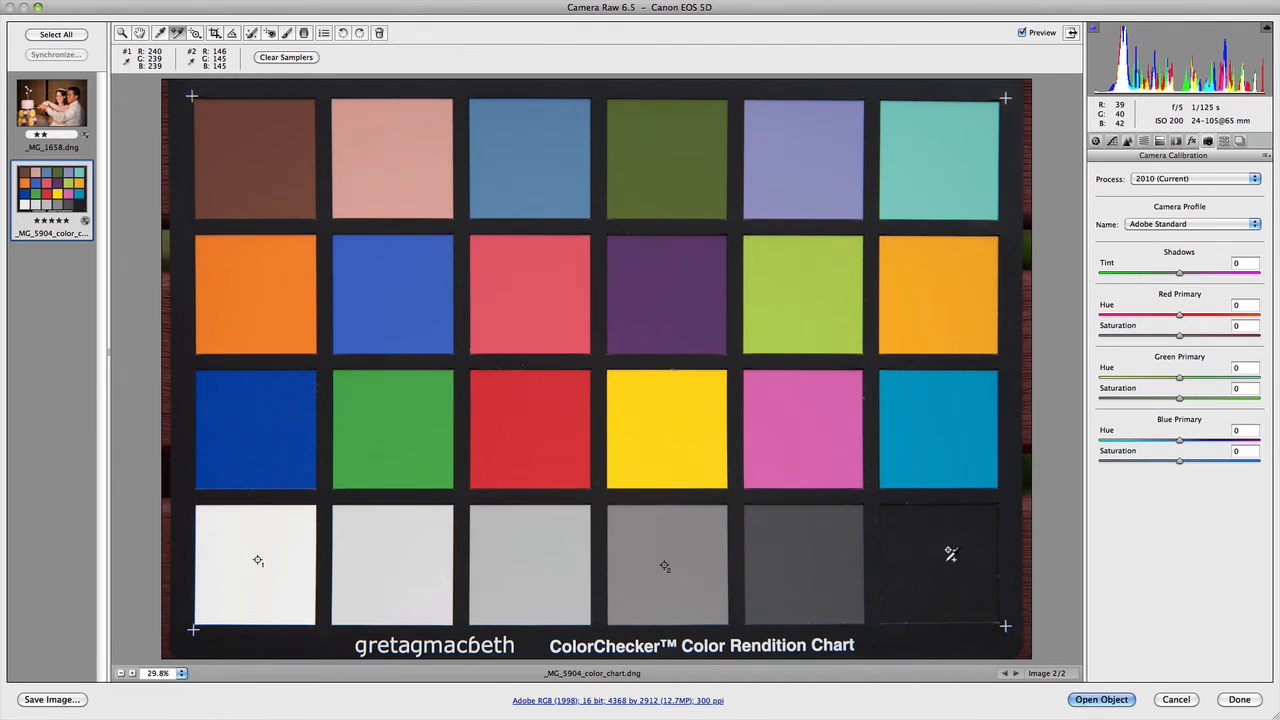
left_click(948, 558)
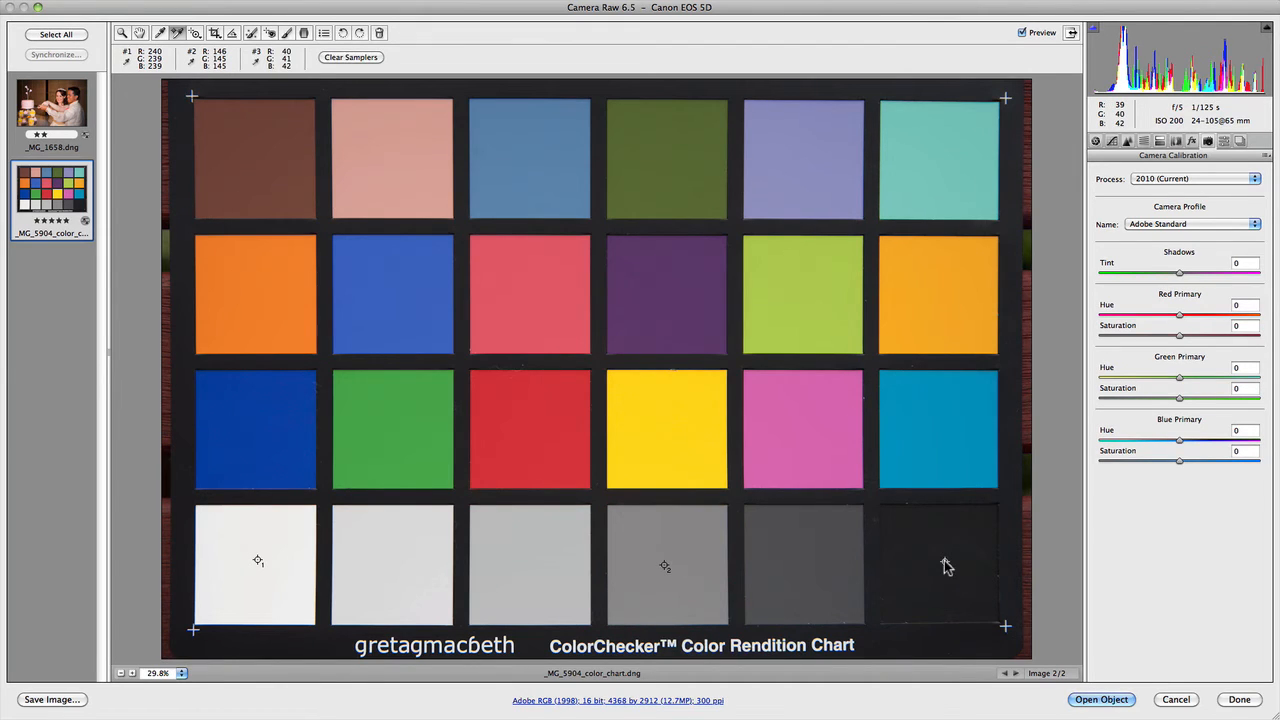
Place Color Sampler points on the chart's dark blue, green and red patches in the third row
left_click(258, 423)
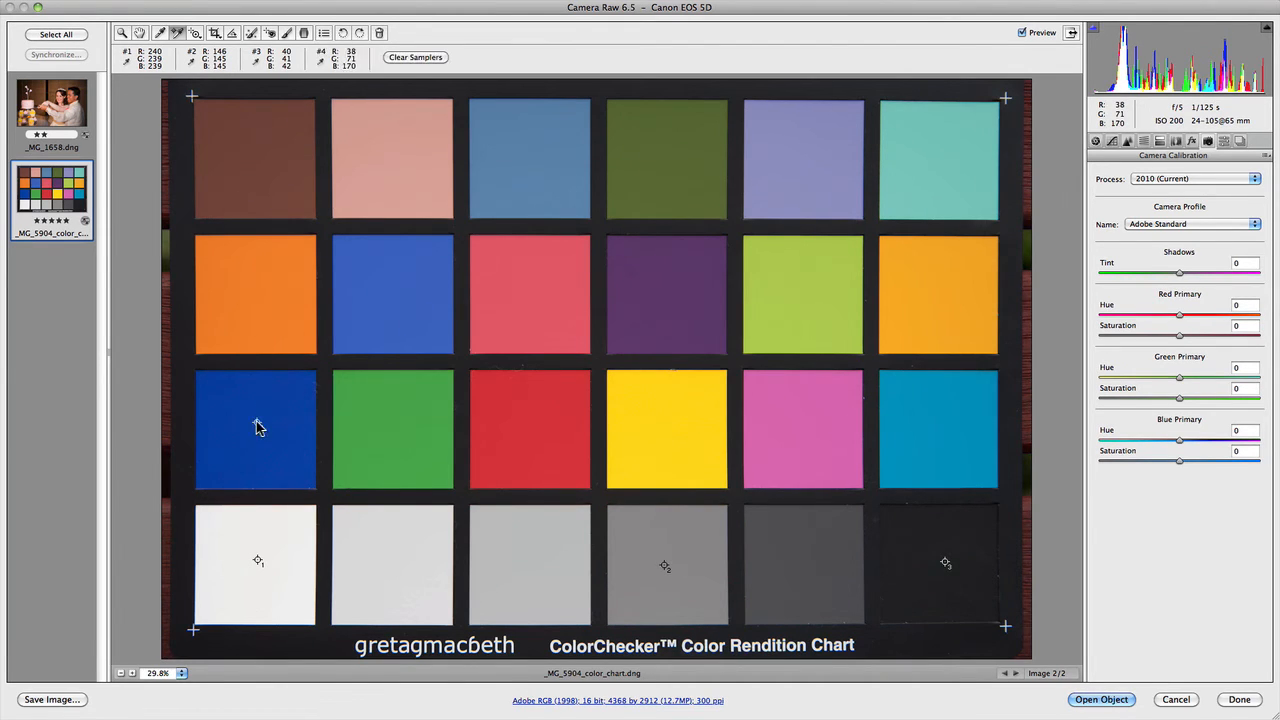
left_click(396, 423)
left_click(537, 421)
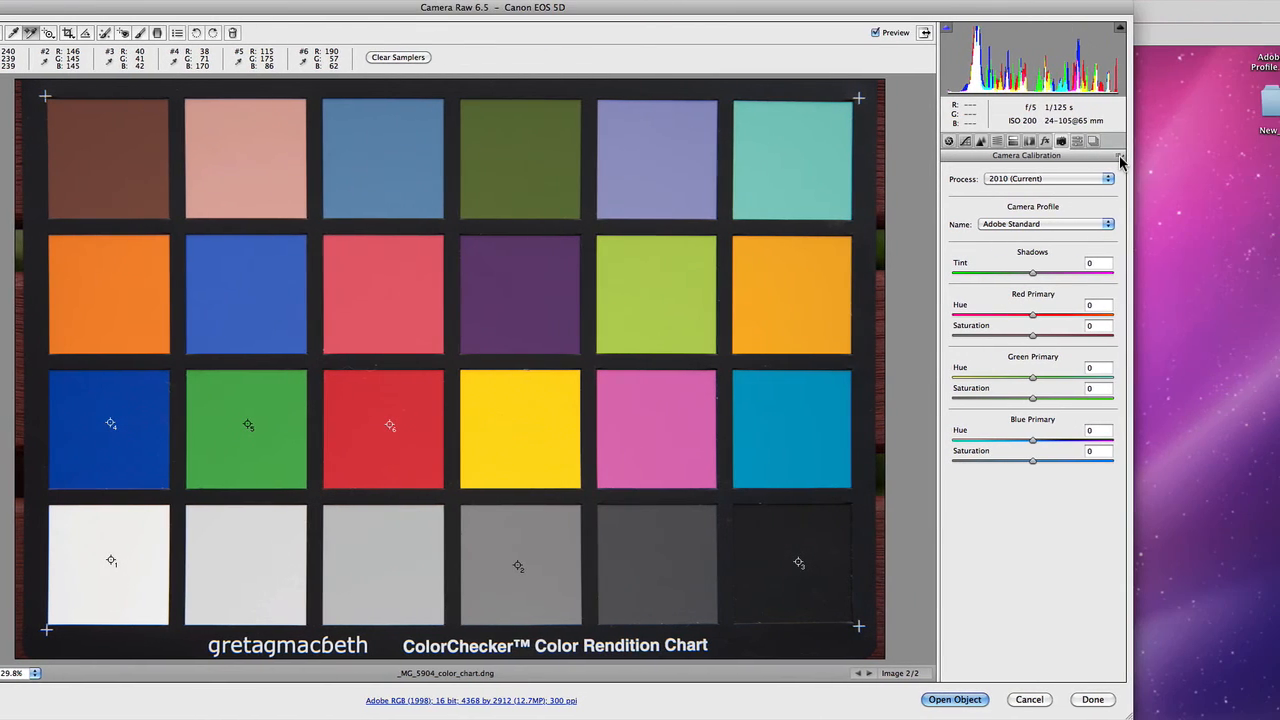
Examine the Save Settings subset options and the destination for the color chart's settings file, without saving
left_click(1119, 157)
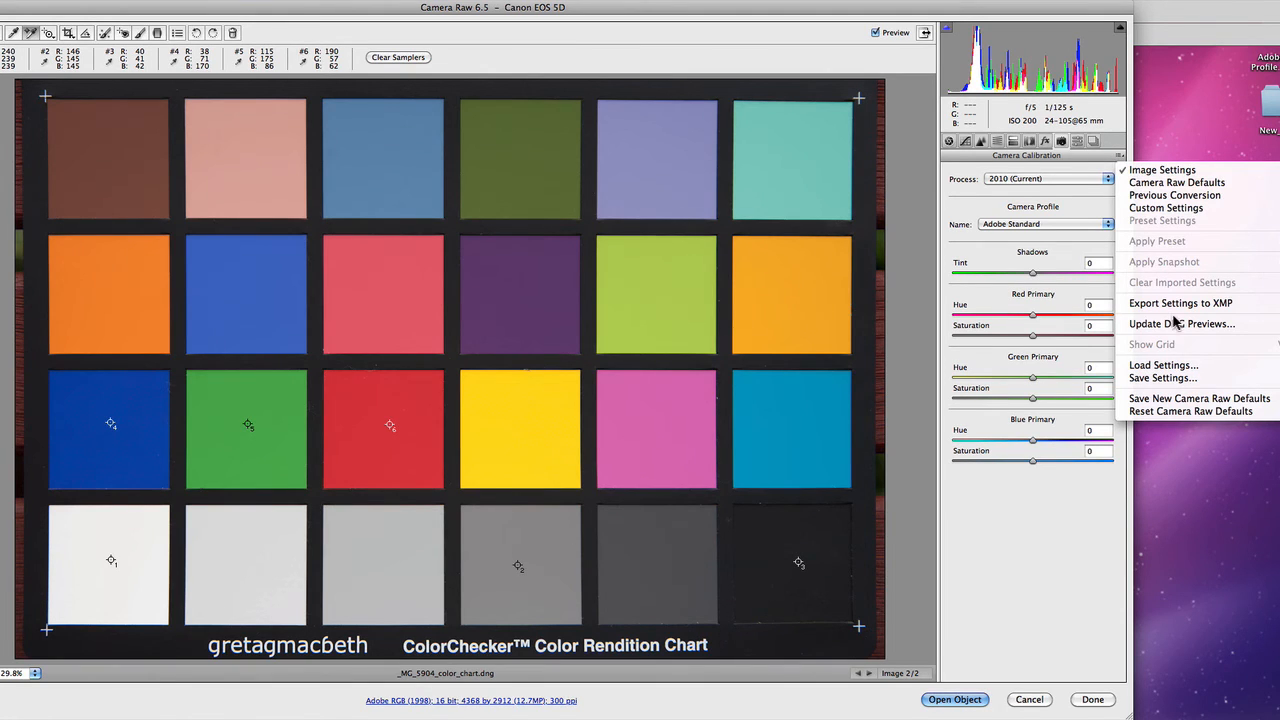
left_click(1162, 378)
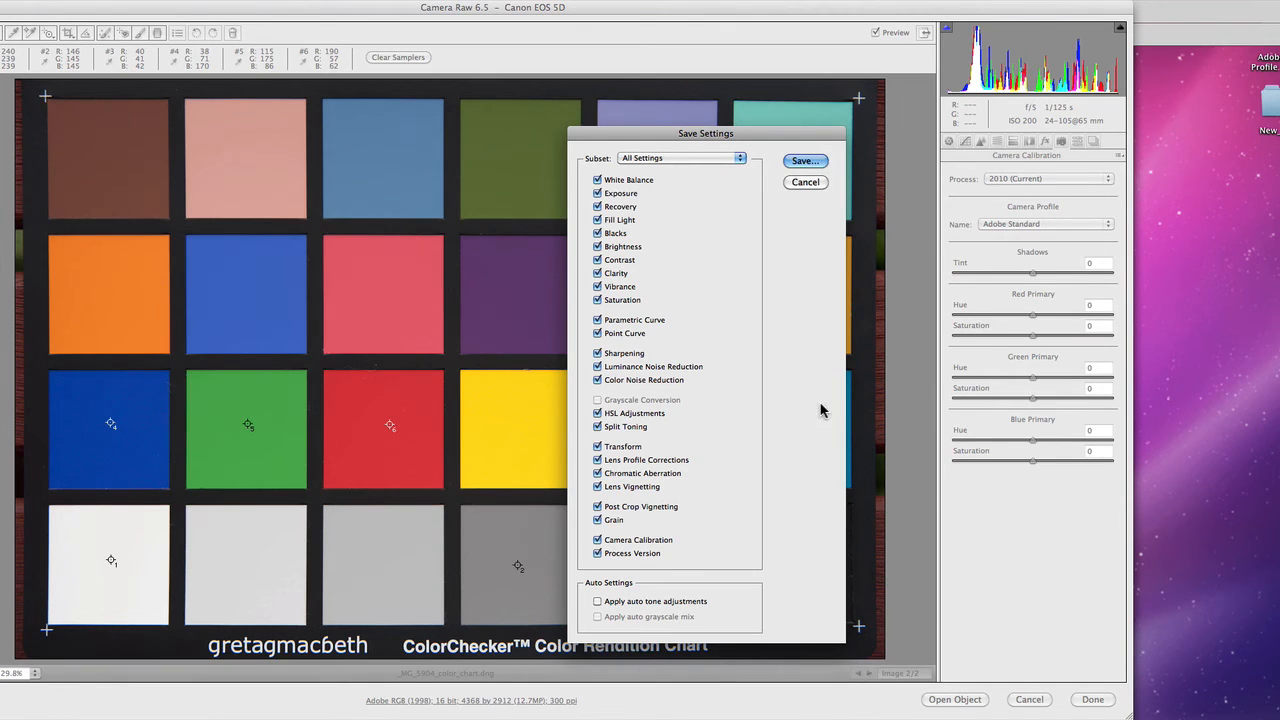
left_click(805, 160)
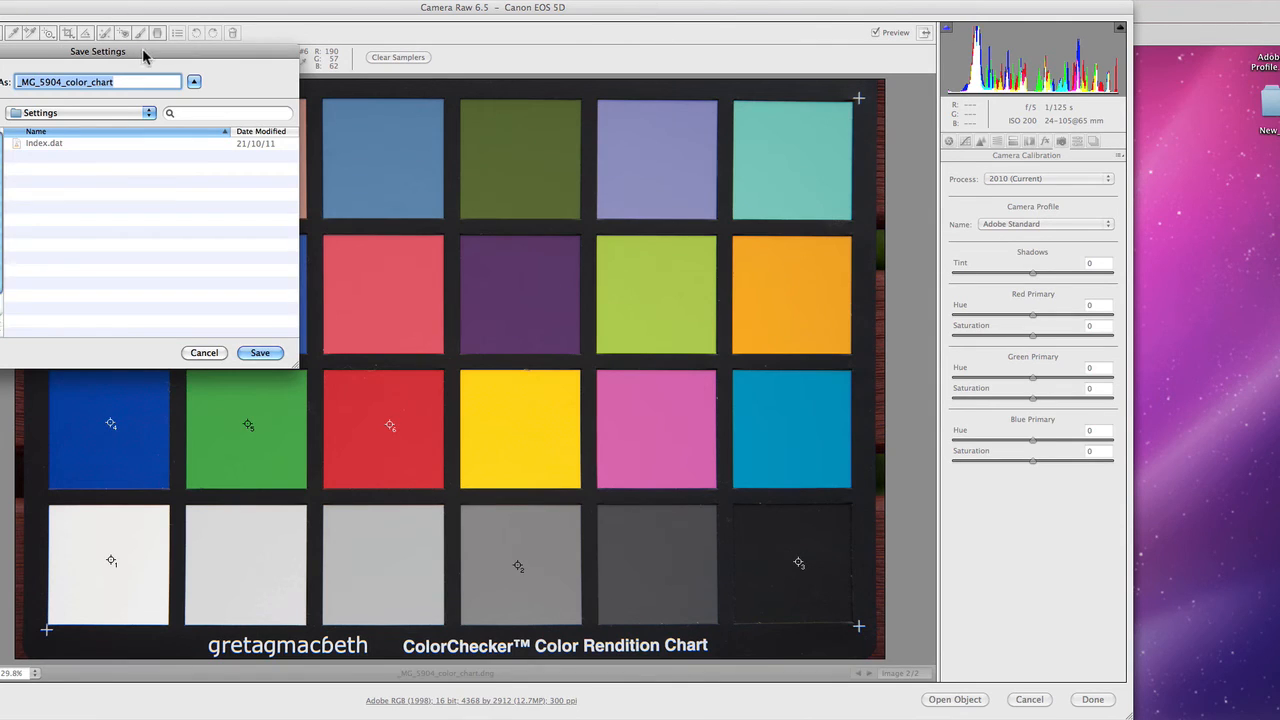
left_click_drag(147, 52, 494, 177)
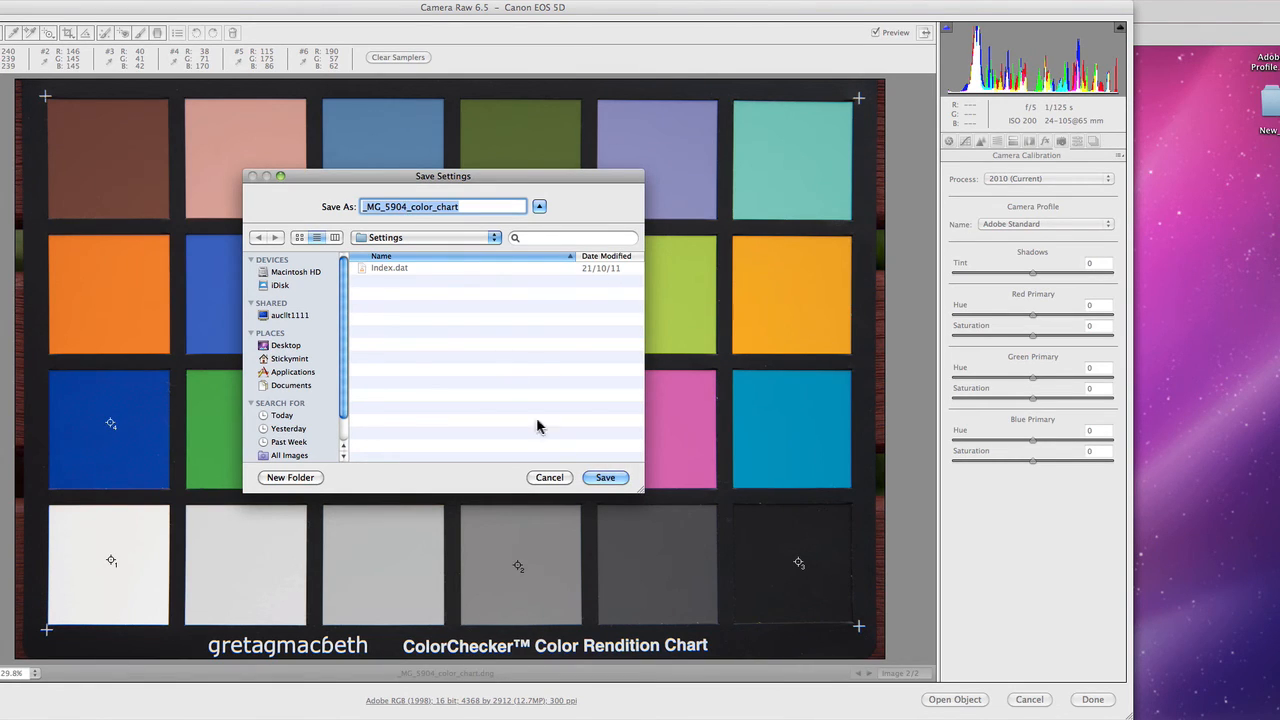
left_click(552, 478)
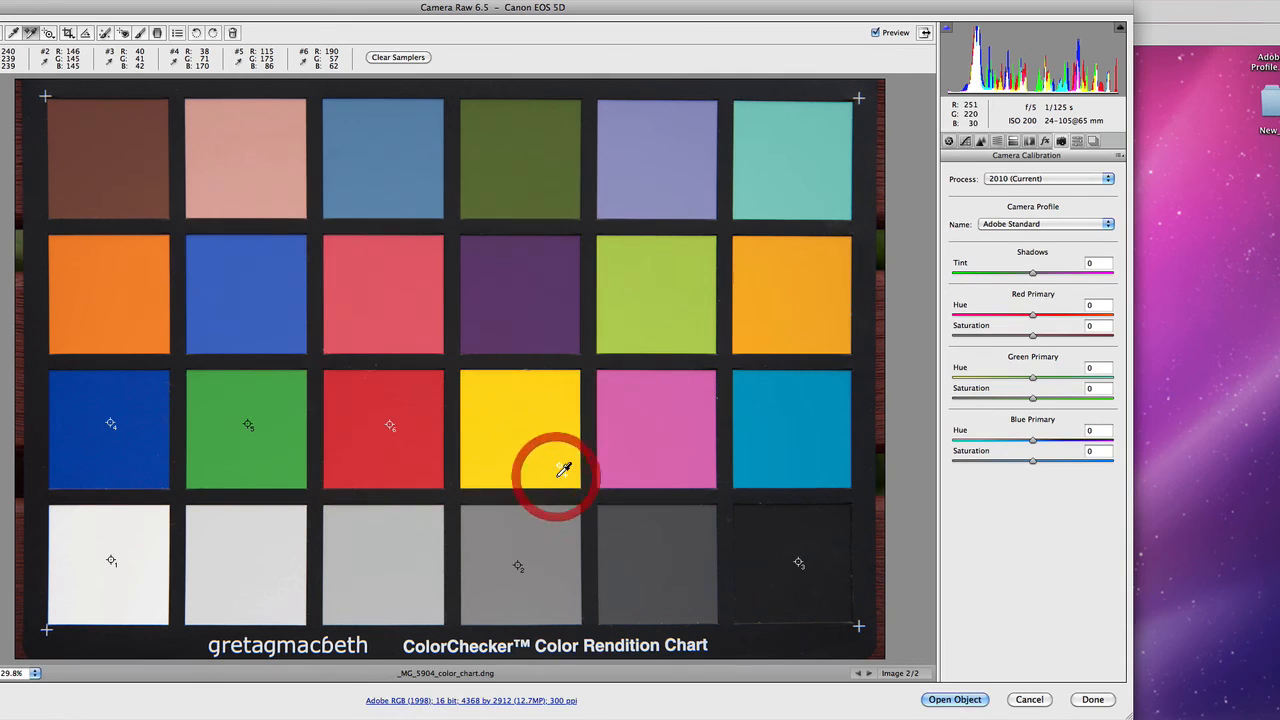
left_click(1120, 156)
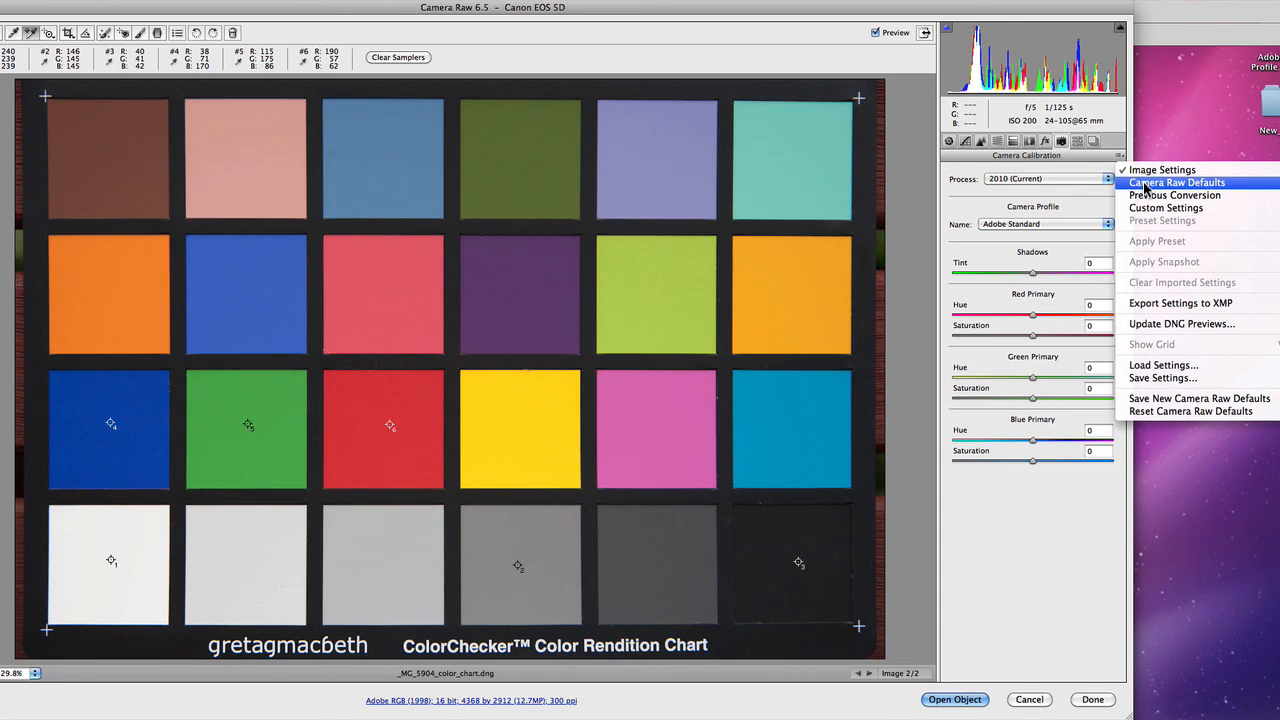
left_click(1099, 169)
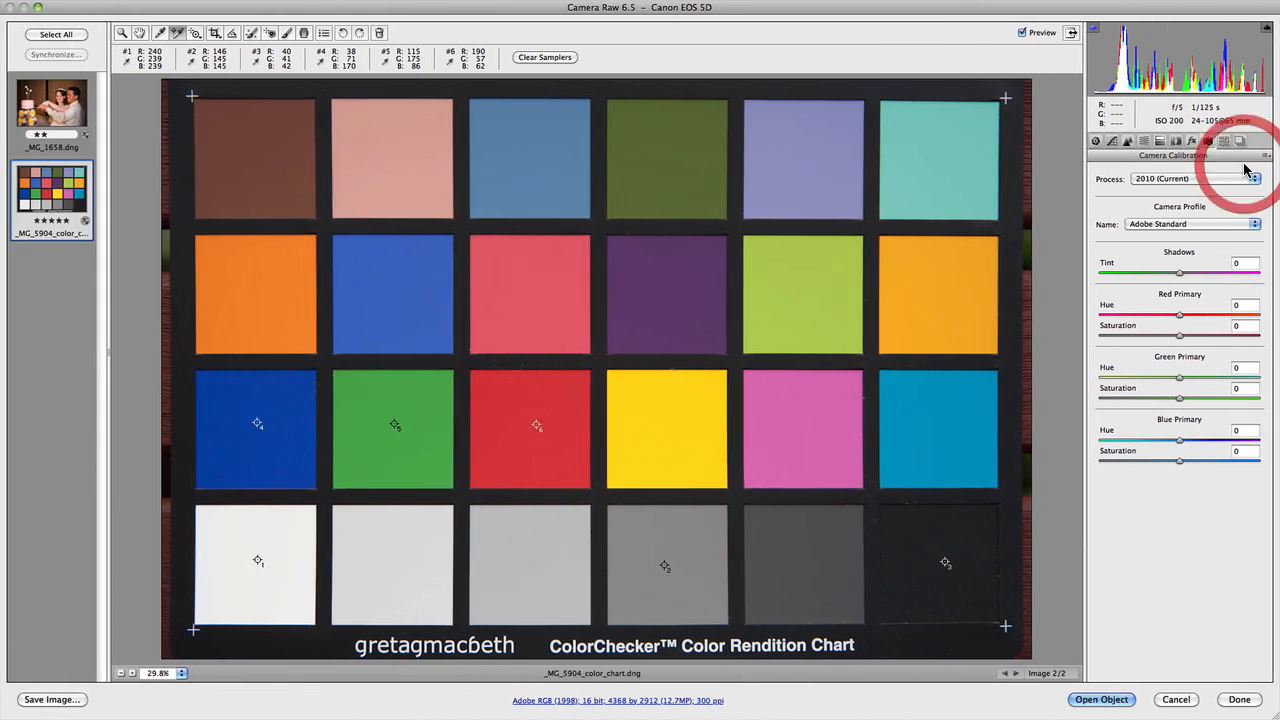